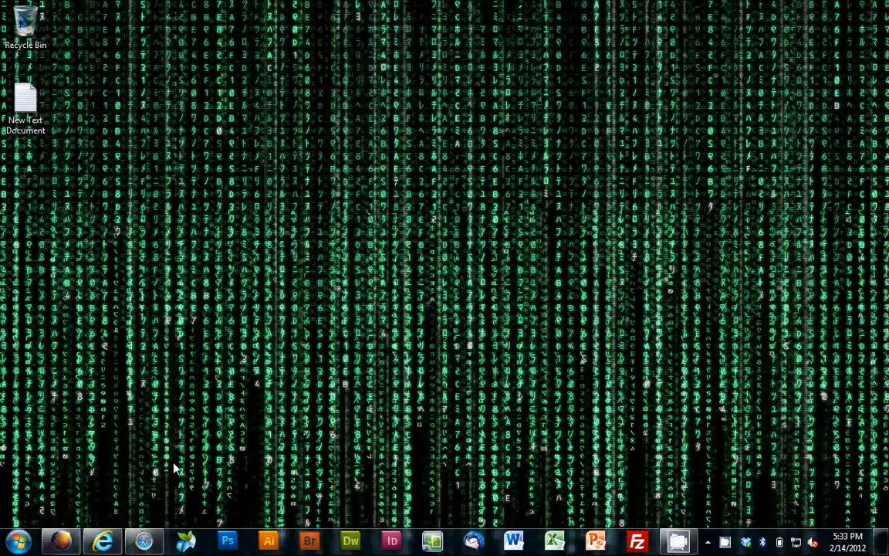
# Switch to the open HomeSav Administration browser window and examine the listed landing pages with their URL slugs, login styles and backgrounds.
pyautogui.moveTo(144, 542)
pyautogui.click(133, 483)
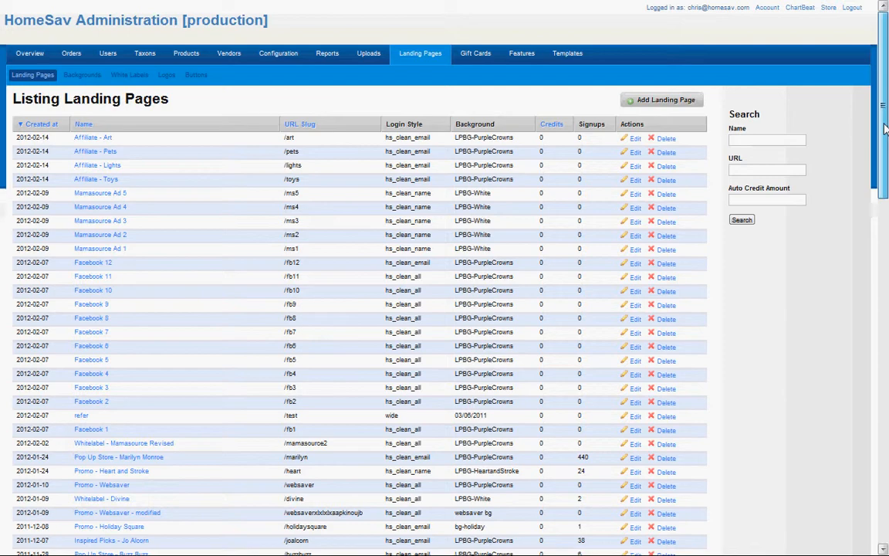
pyautogui.moveTo(886, 130)
pyautogui.mouseDown()
pyautogui.moveTo(885, 229)
pyautogui.moveTo(887, 122)
pyautogui.mouseUp()
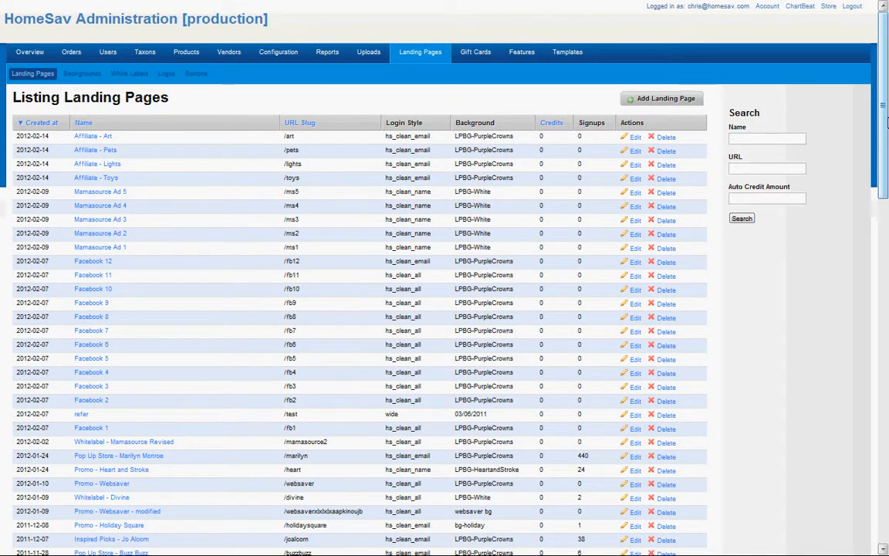
pyautogui.moveTo(887, 122)
pyautogui.mouseDown()
pyautogui.moveTo(884, 513)
pyautogui.moveTo(884, 108)
pyautogui.mouseUp()
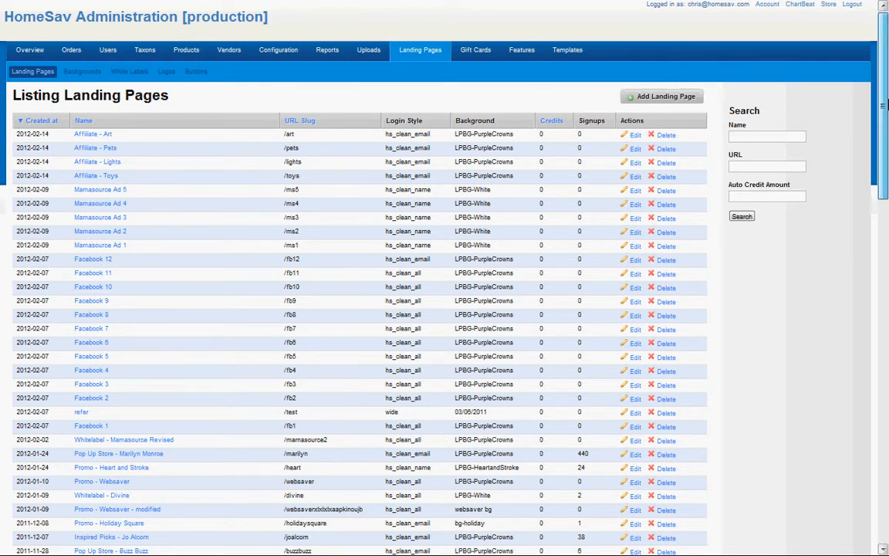
pyautogui.moveTo(886, 104); pyautogui.dragTo(886, 231)
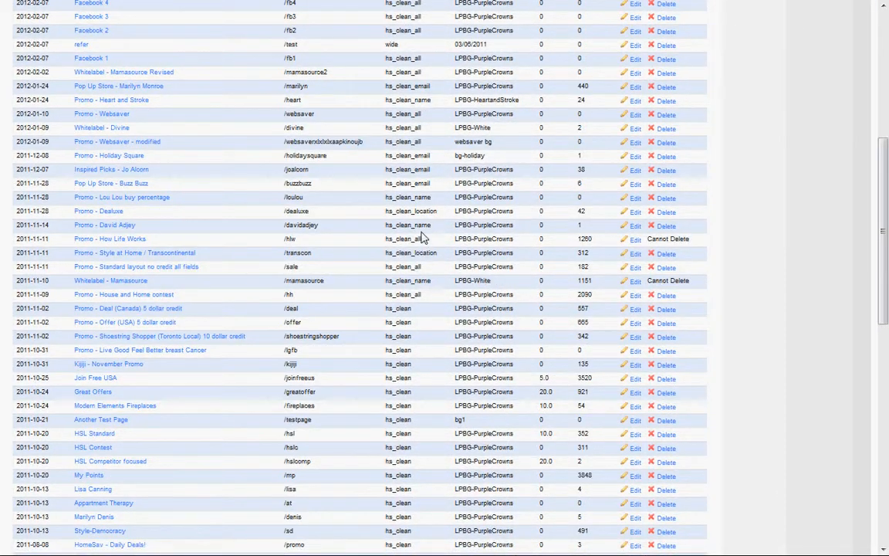
pyautogui.moveTo(885, 230); pyautogui.dragTo(886, 112)
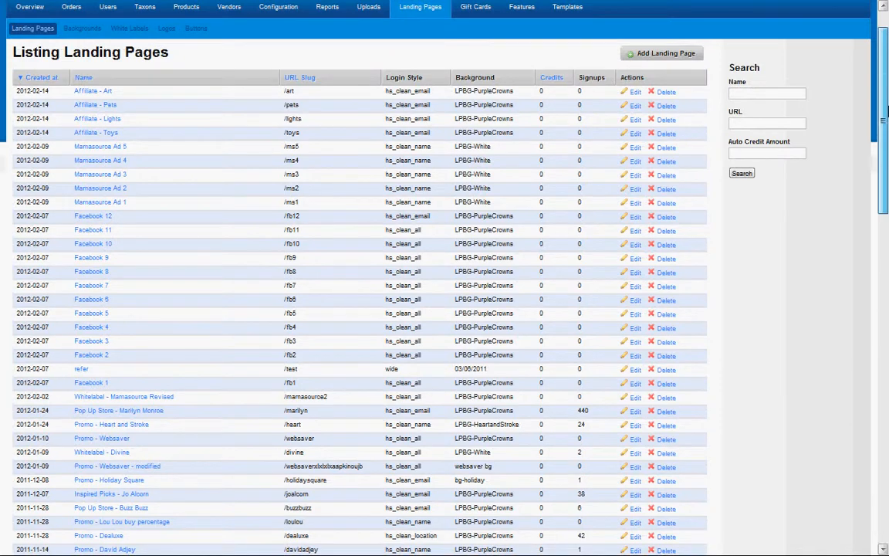
pyautogui.moveTo(887, 112)
pyautogui.mouseDown()
pyautogui.moveTo(885, 255)
pyautogui.moveTo(879, 112)
pyautogui.mouseUp()
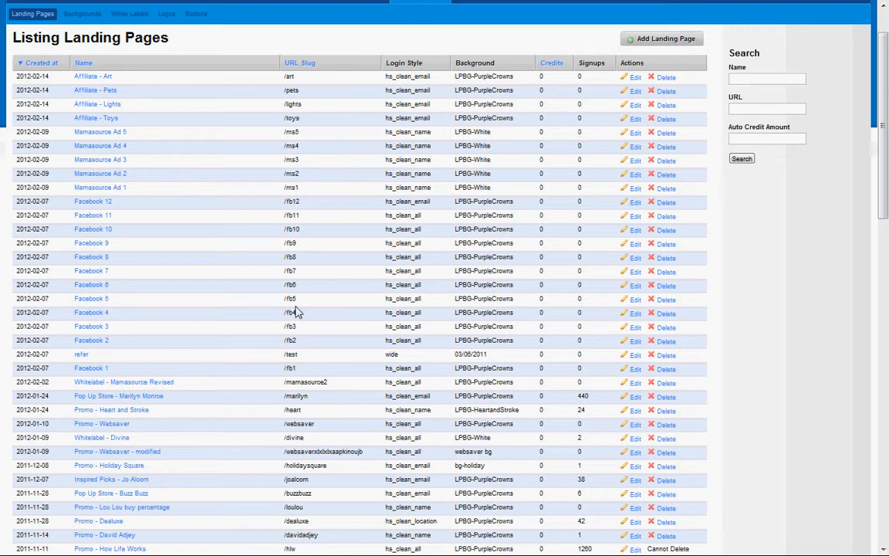
pyautogui.moveTo(886, 146); pyautogui.dragTo(887, 102)
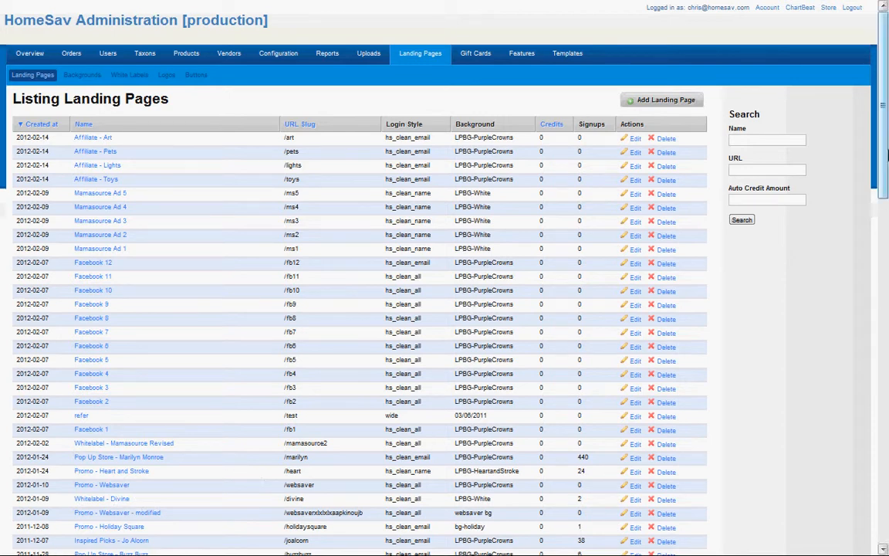
pyautogui.moveTo(887, 152); pyautogui.dragTo(887, 205)
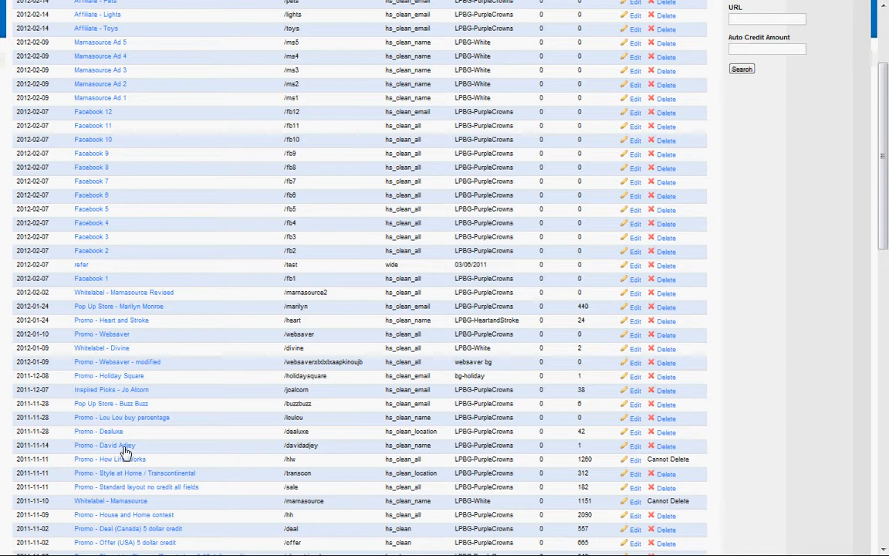
pyautogui.moveTo(887, 240); pyautogui.dragTo(887, 145)
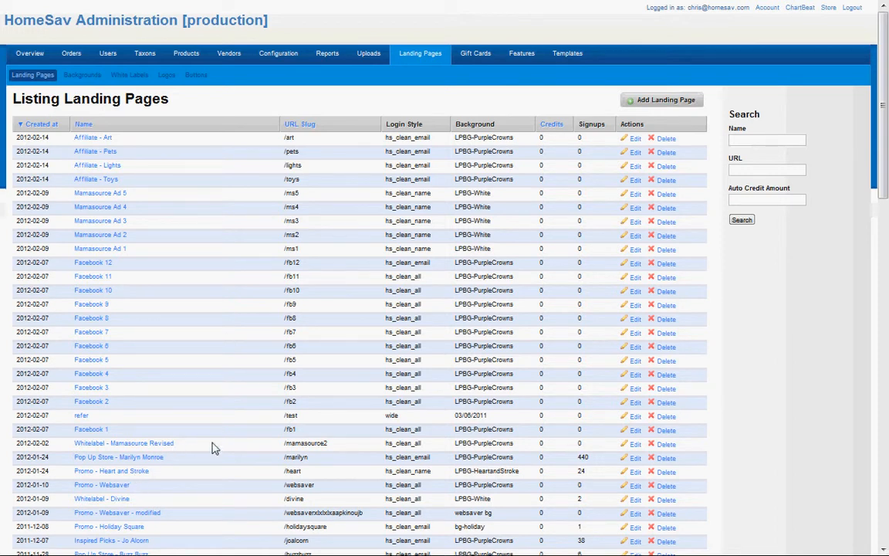
# Open the Promo - David Adjey landing page for editing and inspect the options for its button and login fields style.
pyautogui.moveTo(887, 189); pyautogui.dragTo(887, 238)
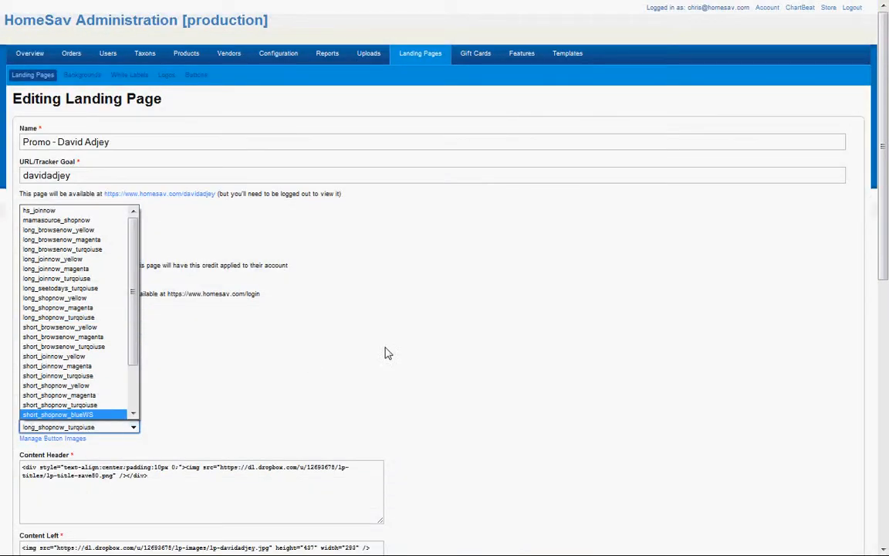
pyautogui.click(461, 357)
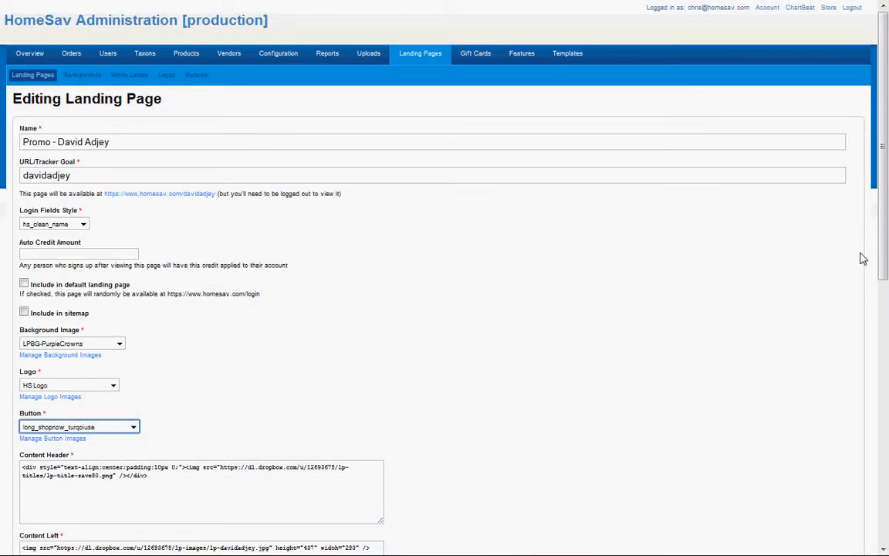
pyautogui.scroll(-2, 886, 186)
pyautogui.moveTo(888, 186)
pyautogui.mouseDown()
pyautogui.moveTo(888, 198)
pyautogui.moveTo(888, 174)
pyautogui.mouseUp()
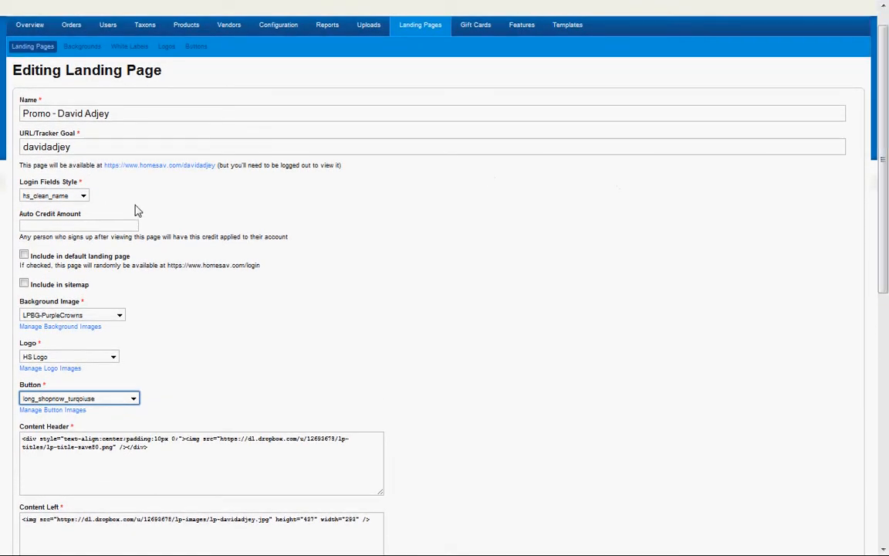
pyautogui.click(83, 196)
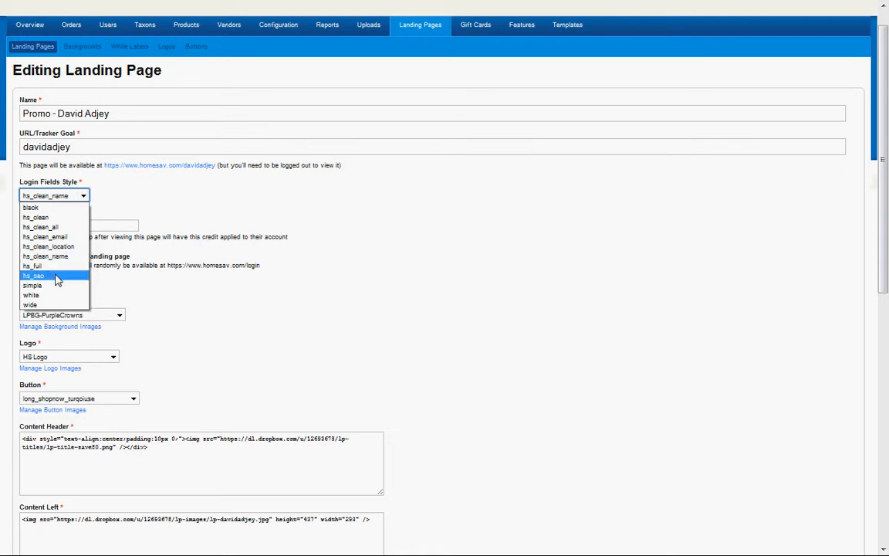
pyautogui.click(247, 326)
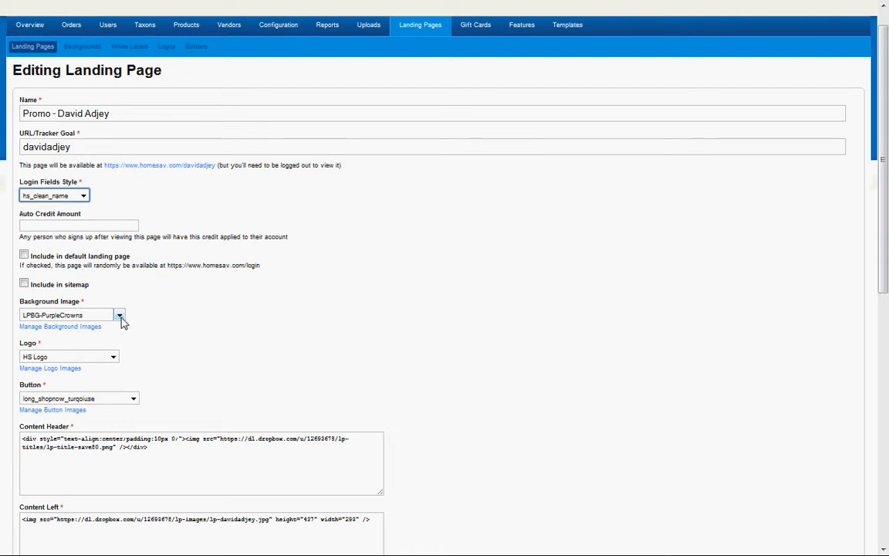
# Switch to the Aurora browser and open homesav.com/davidadjey to view the live landing page.
pyautogui.hotkey('alt', 'Tab')
pyautogui.click(243, 35)
pyautogui.write('homesav.com')
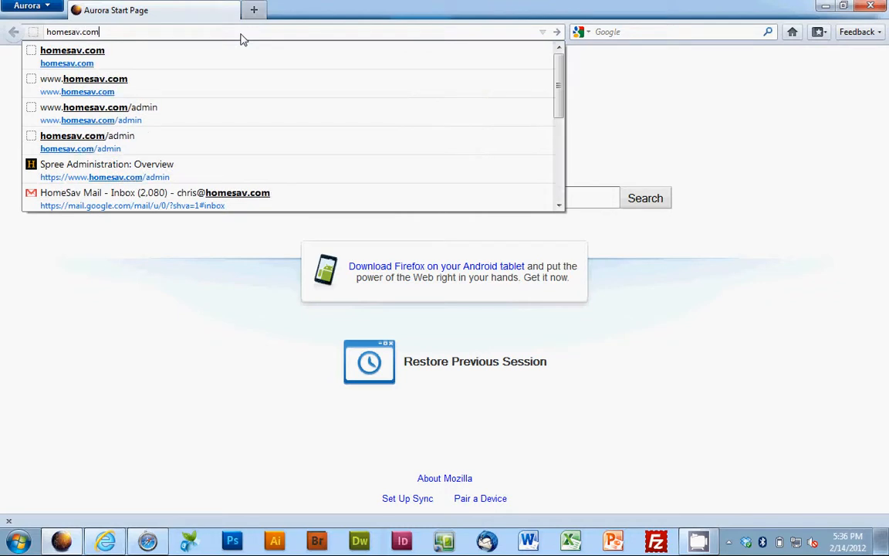
pyautogui.write('/jo')
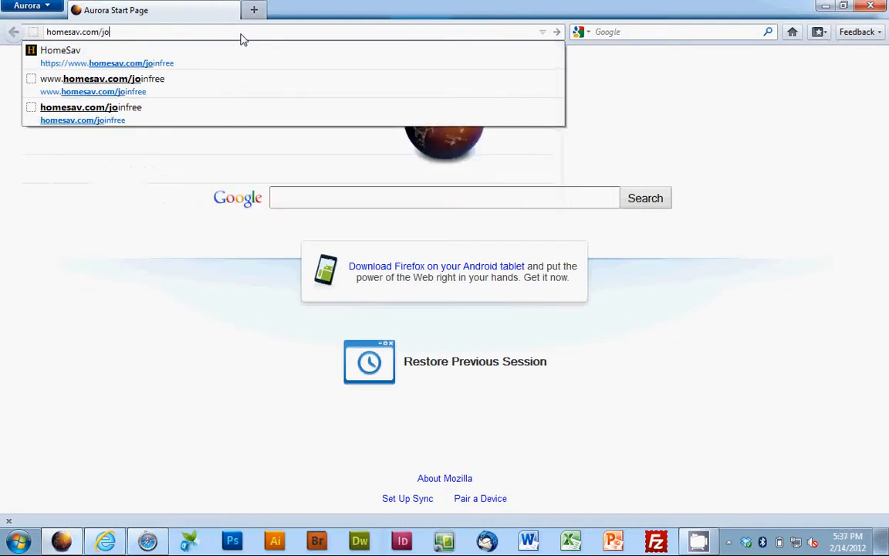
pyautogui.press('BackSpace')
pyautogui.press('BackSpace')
pyautogui.write('david')
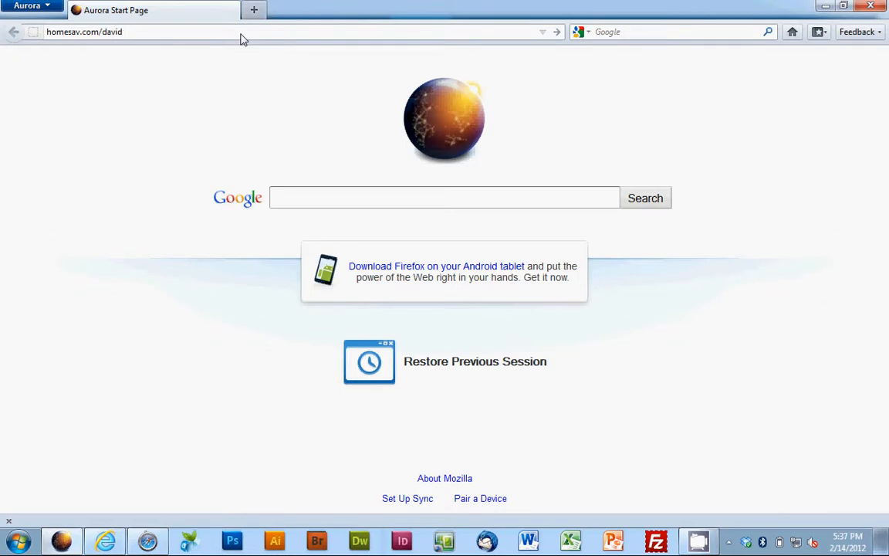
pyautogui.write('adjey')
pyautogui.press('Return')
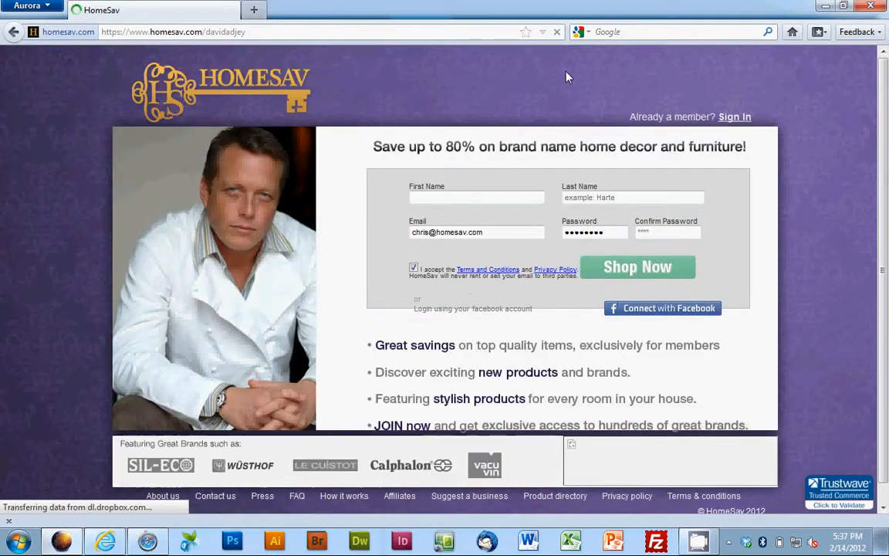
pyautogui.press('alt')
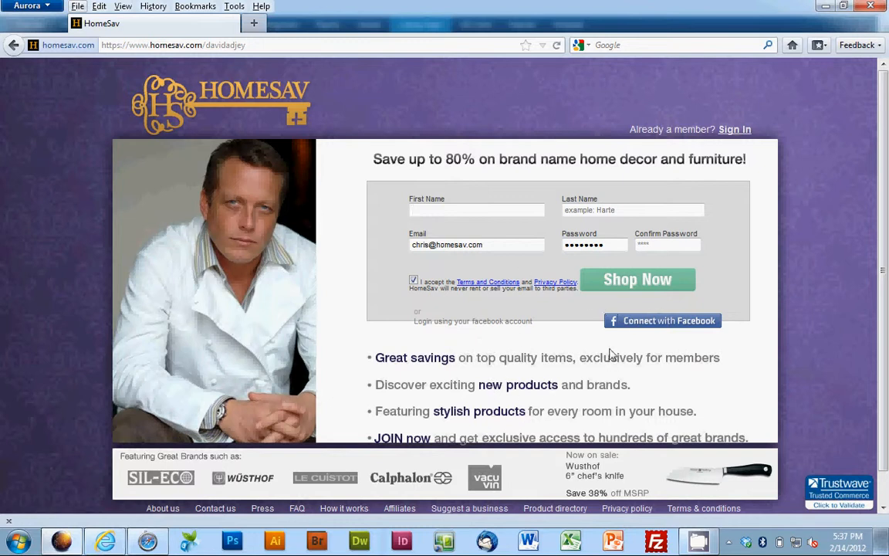
# Load homesav.com/joinfree in Aurora and compare the live page with the landing page settings in the admin window.
pyautogui.click(275, 45)
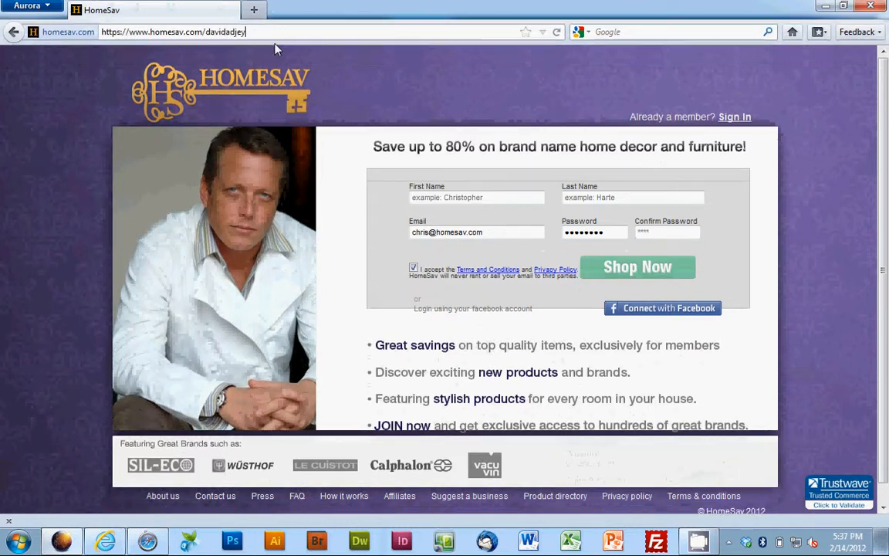
pyautogui.click(268, 37)
pyautogui.press('BackSpace')
pyautogui.press('BackSpace')
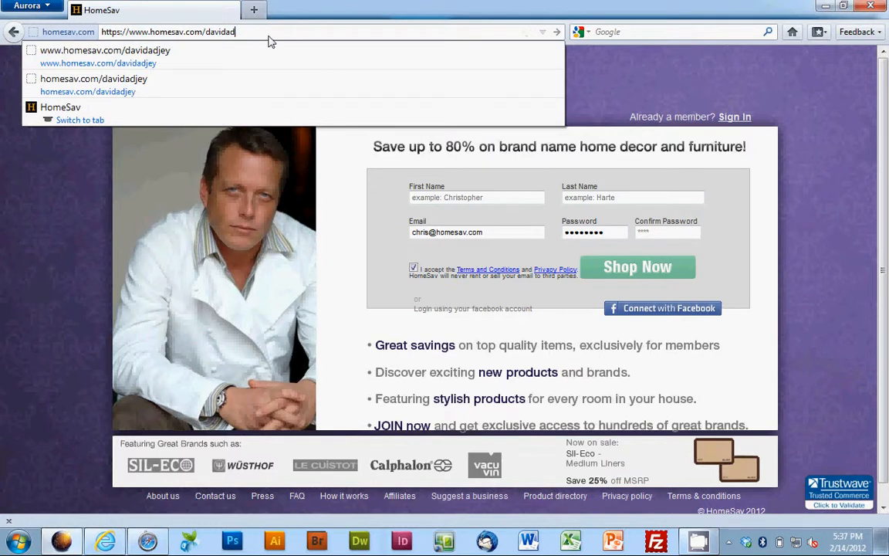
pyautogui.press('BackSpace')
pyautogui.write('joi')
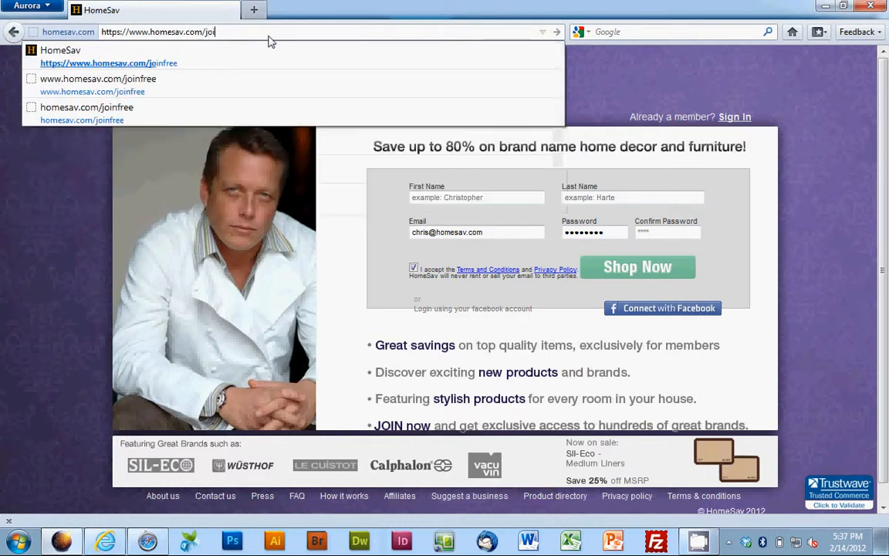
pyautogui.write('nfree')
pyautogui.press('Return')
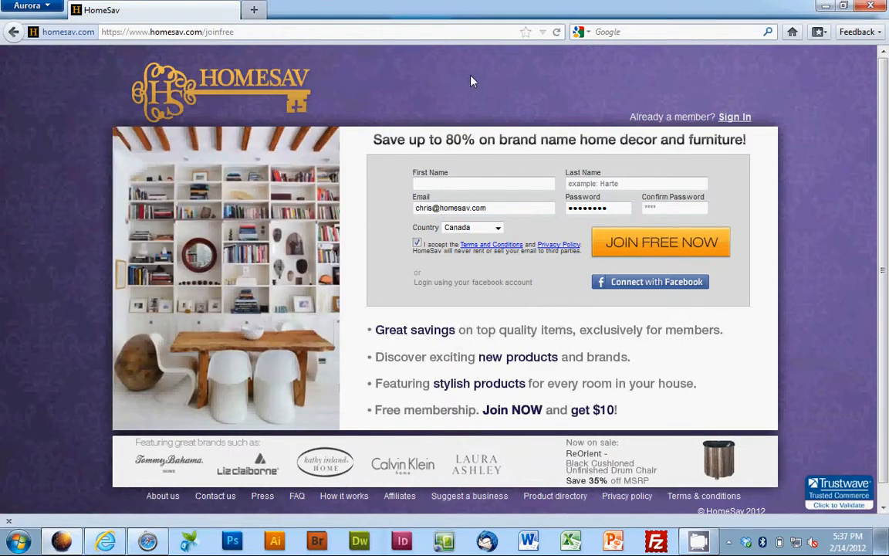
pyautogui.hotkey('alt', 'Tab')
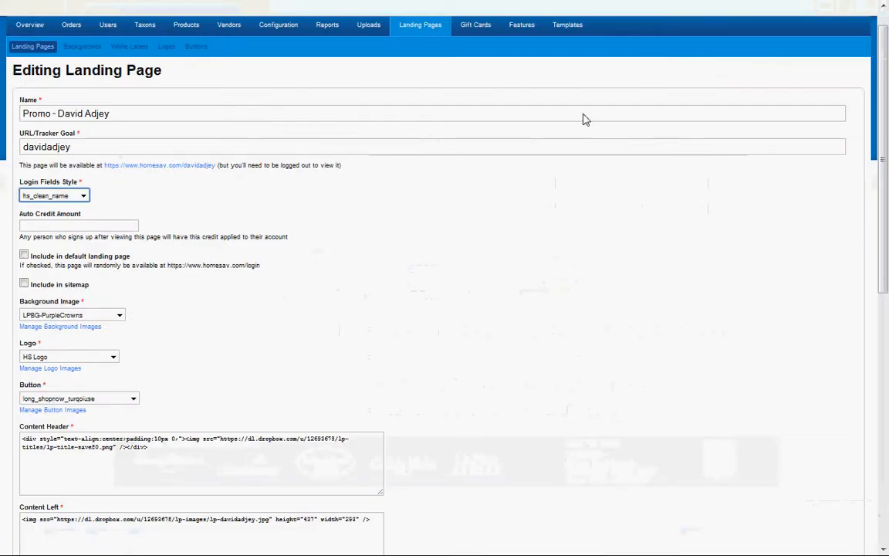
pyautogui.hotkey('alt', 'Tab')
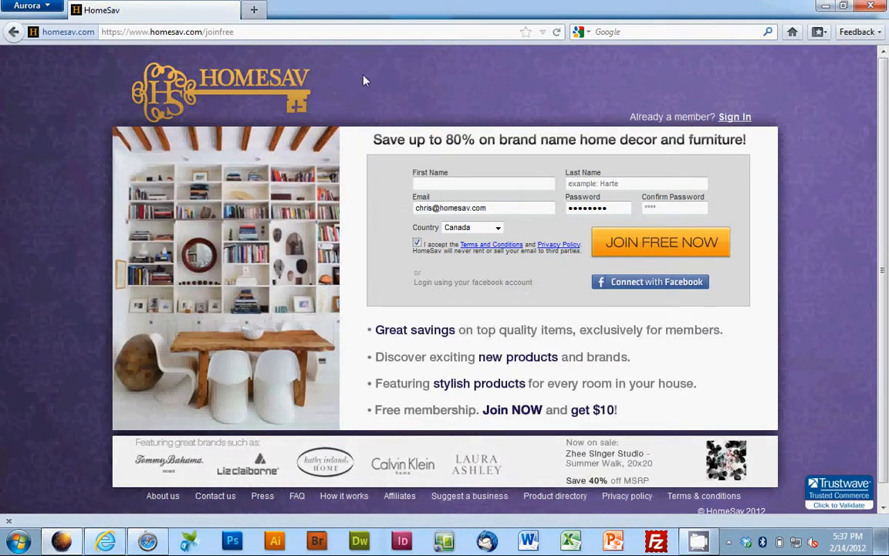
# Return to the admin's landing page list, search for the URL /joinfree and open Exclusive Deals on Designer Décor for editing.
pyautogui.hotkey('alt', 'Tab')
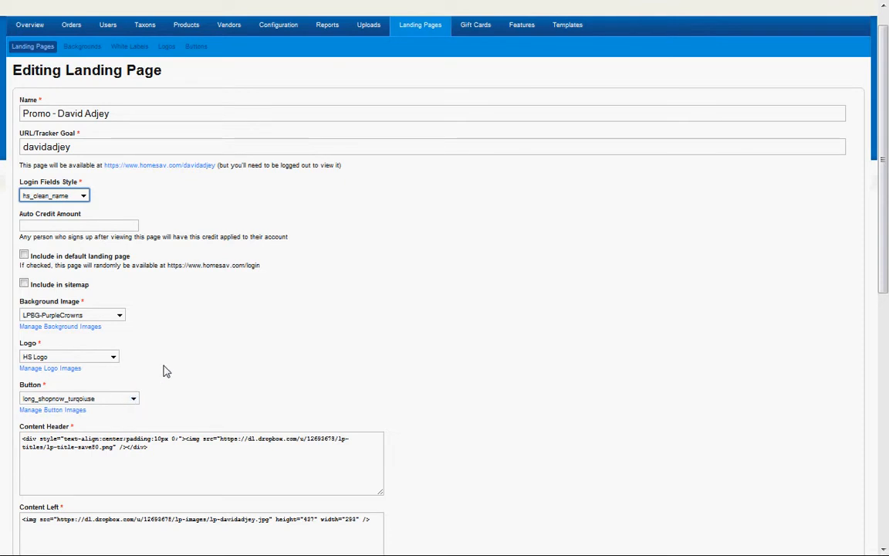
pyautogui.click(421, 29)
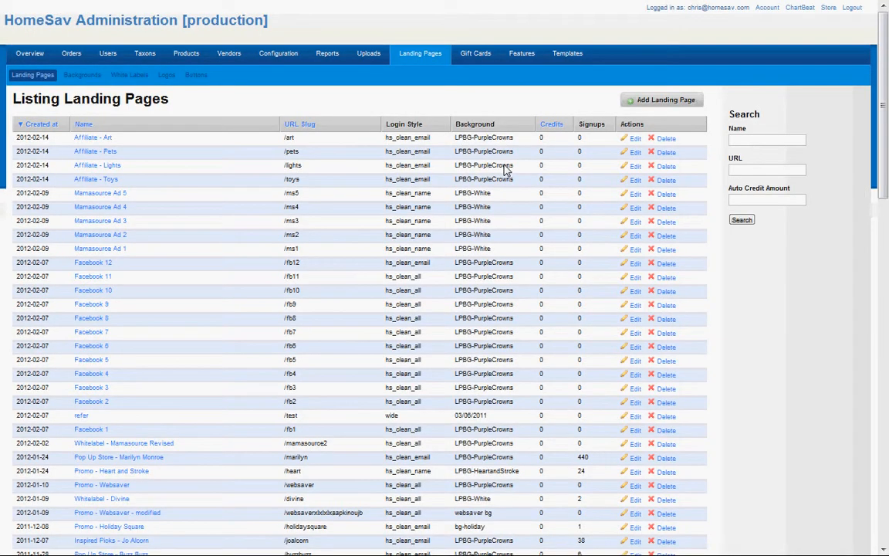
pyautogui.moveTo(884, 154)
pyautogui.mouseDown()
pyautogui.moveTo(887, 420)
pyautogui.moveTo(887, 147)
pyautogui.mouseUp()
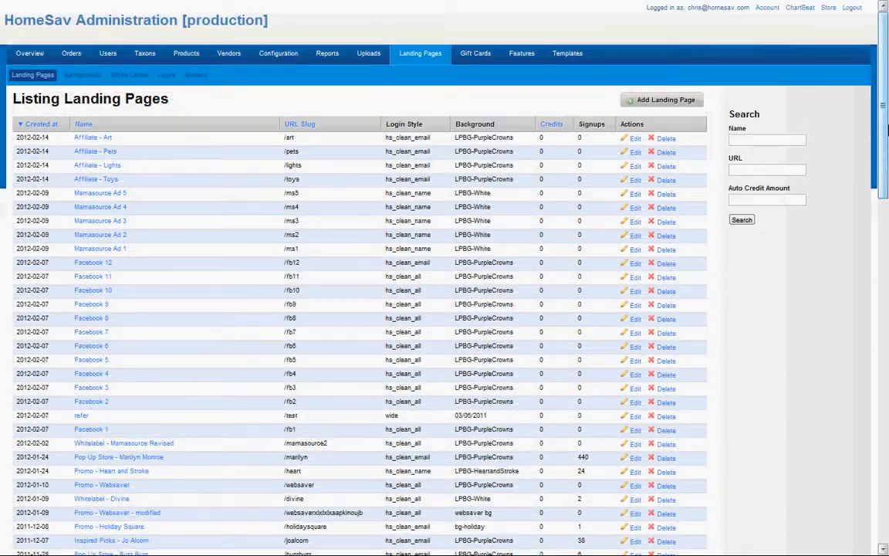
pyautogui.click(747, 147)
pyautogui.click(751, 174)
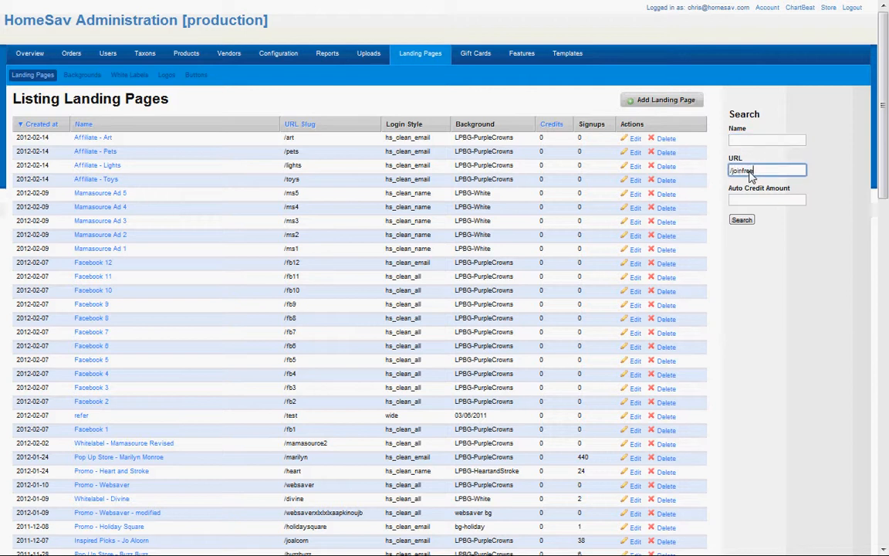
pyautogui.click(742, 219)
pyautogui.moveTo(886, 154); pyautogui.dragTo(888, 364)
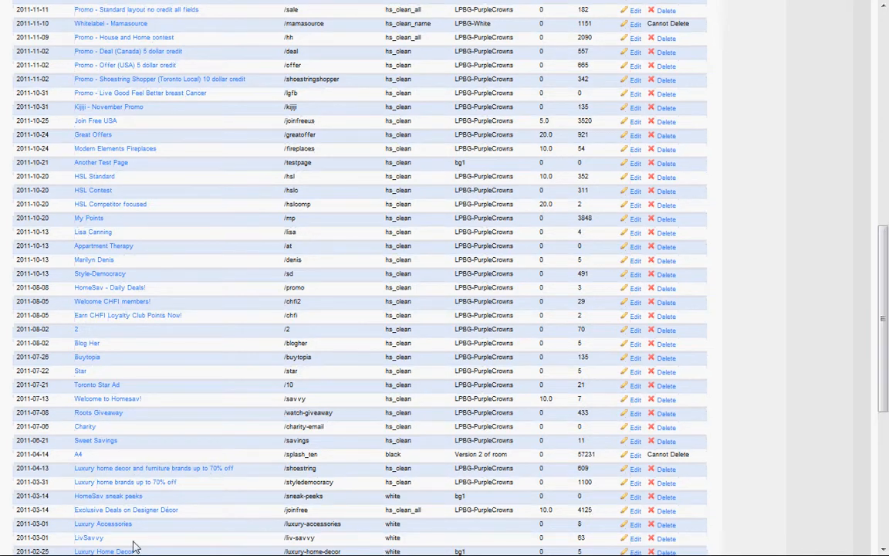
pyautogui.click(101, 511)
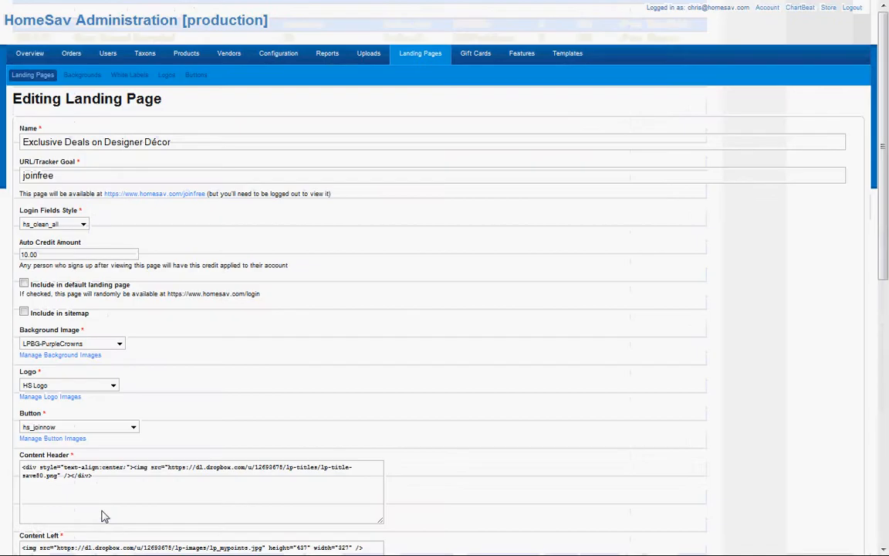
# Set the joinfree page's background image to LPBG-White and save the landing page.
pyautogui.click(120, 344)
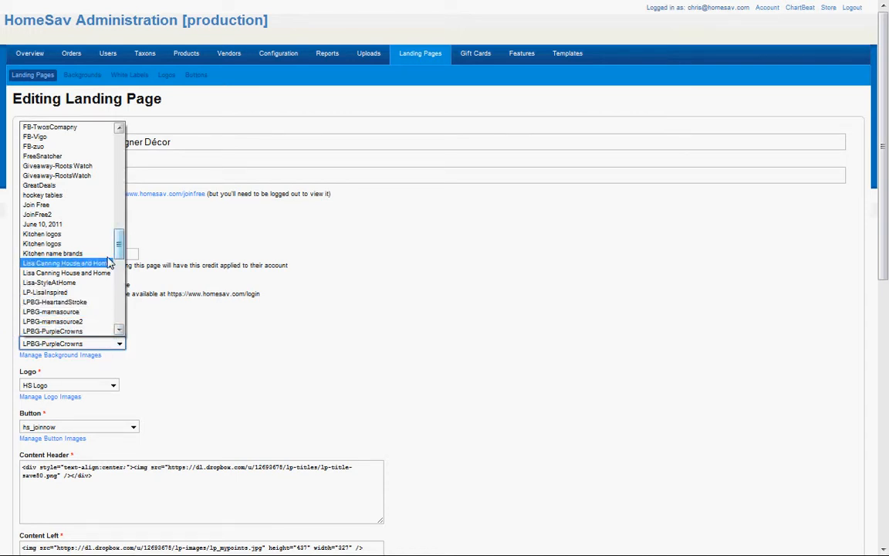
pyautogui.moveTo(120, 257); pyautogui.dragTo(120, 267)
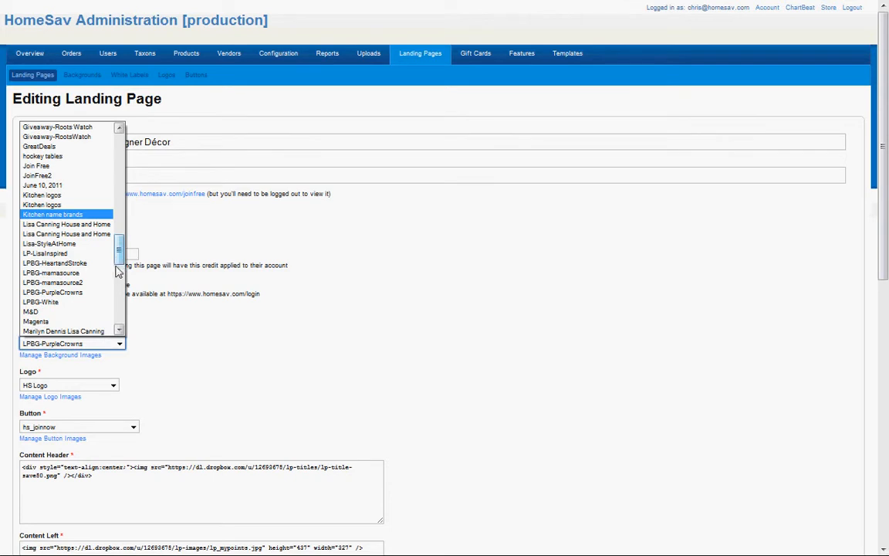
pyautogui.click(103, 303)
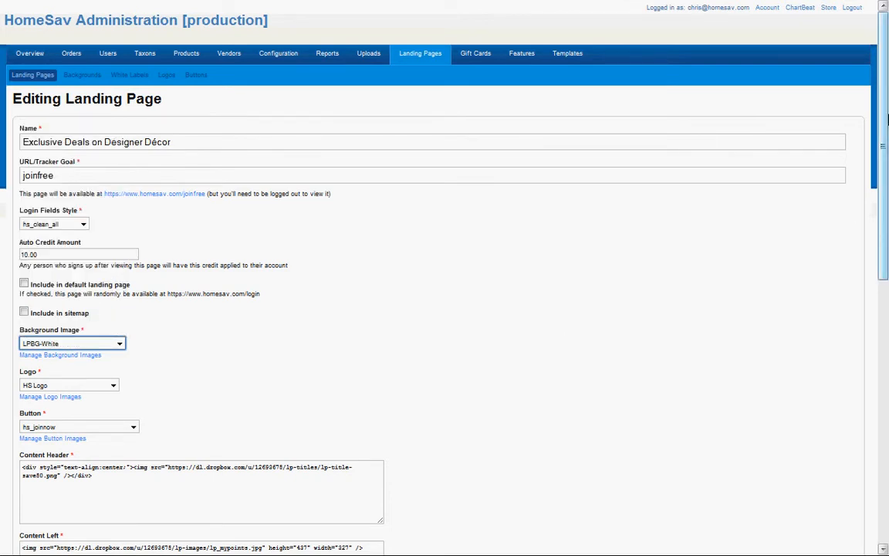
pyautogui.scroll(-7, 355, 380)
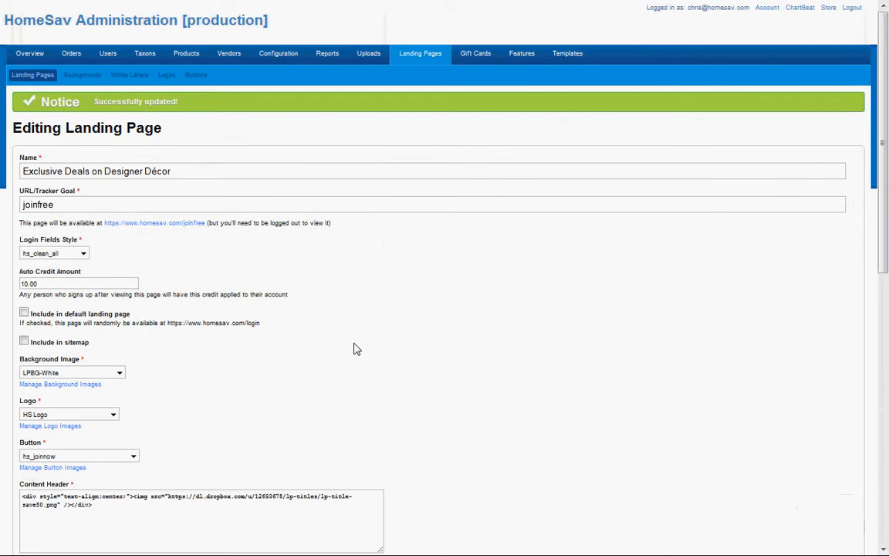
# Switch to Aurora and reload the live joinfree page to check its background after the saved change.
pyautogui.hotkey('alt', 'Tab')
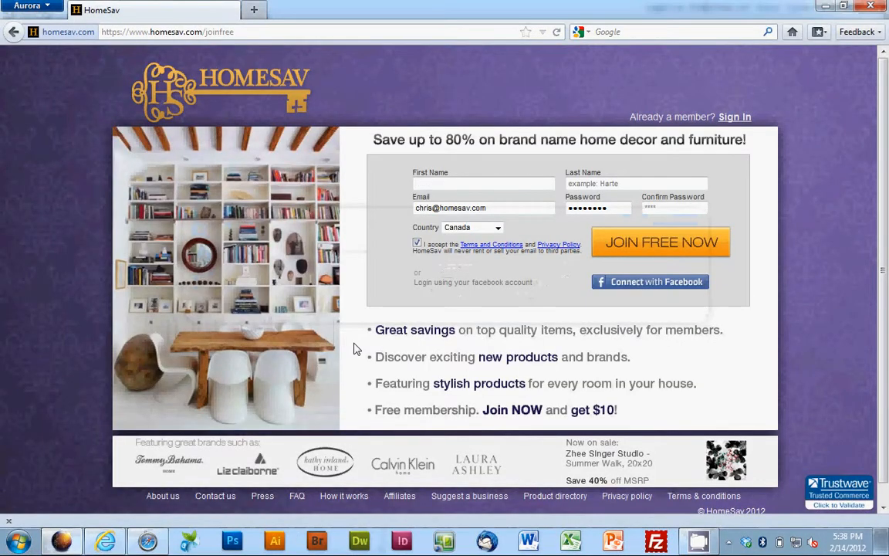
pyautogui.press('F5')
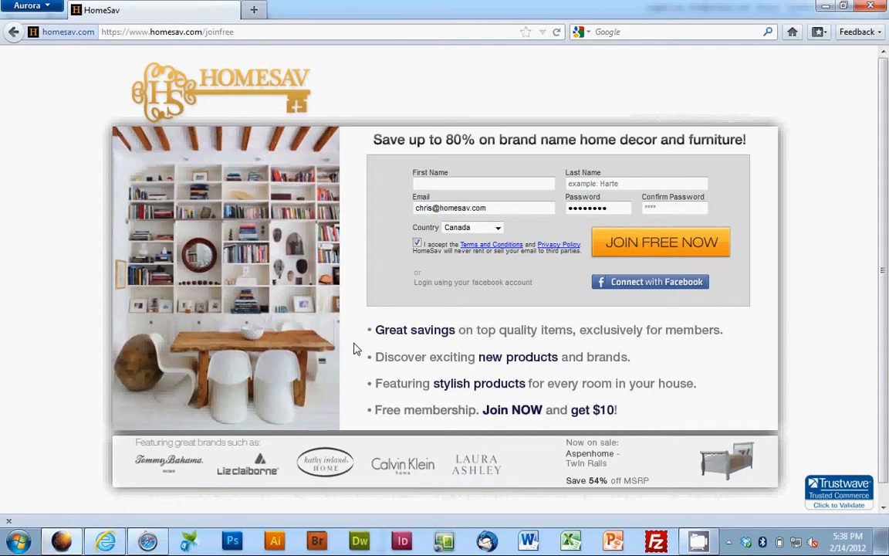
# Return to the admin, set the joinfree page's background image to LPBG-PurpleCrowns and save the landing page.
pyautogui.hotkey('alt', 'Tab')
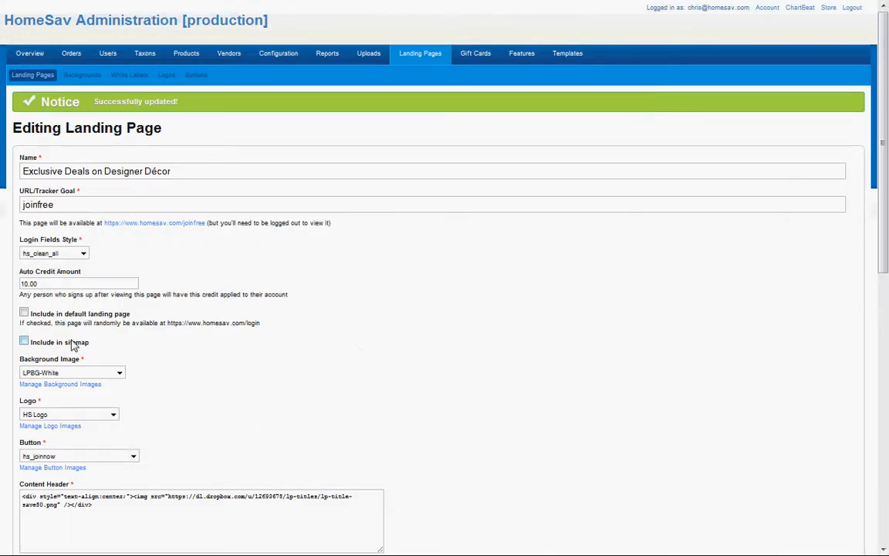
pyautogui.click(119, 373)
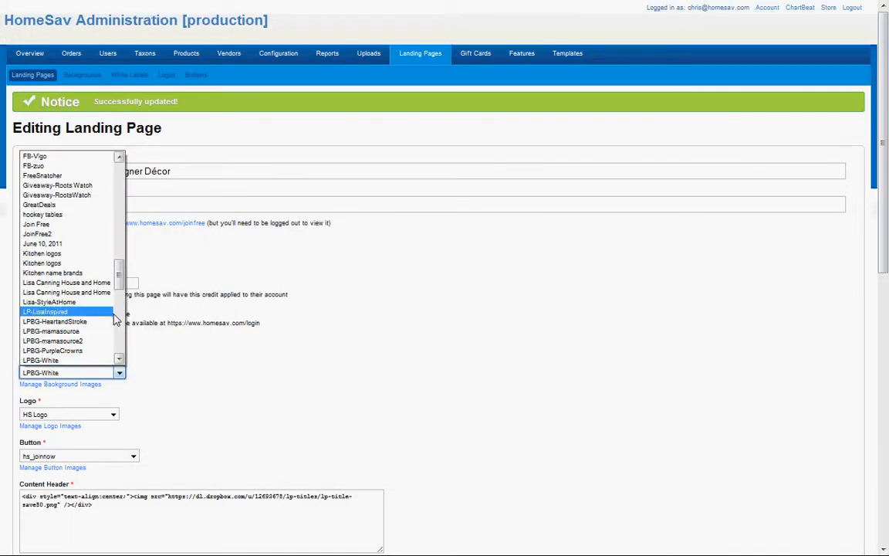
pyautogui.click(99, 352)
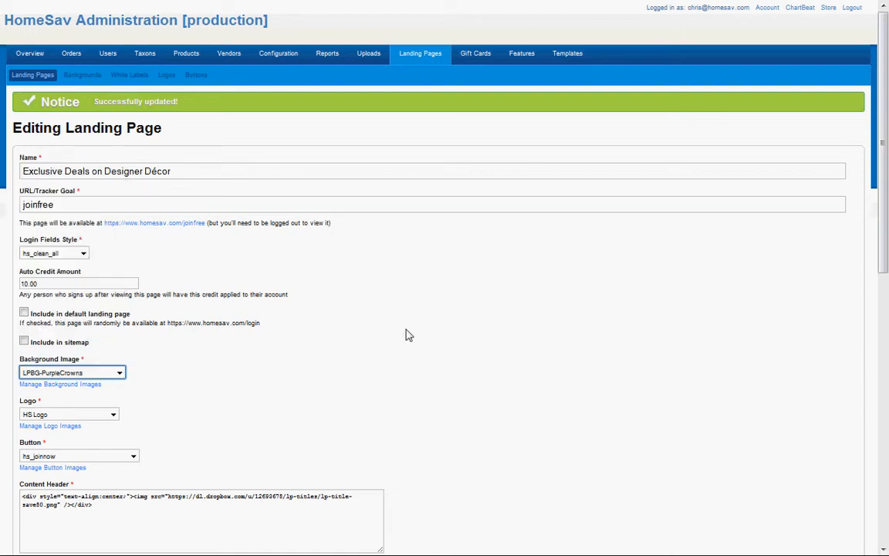
pyautogui.moveTo(885, 237); pyautogui.dragTo(594, 508)
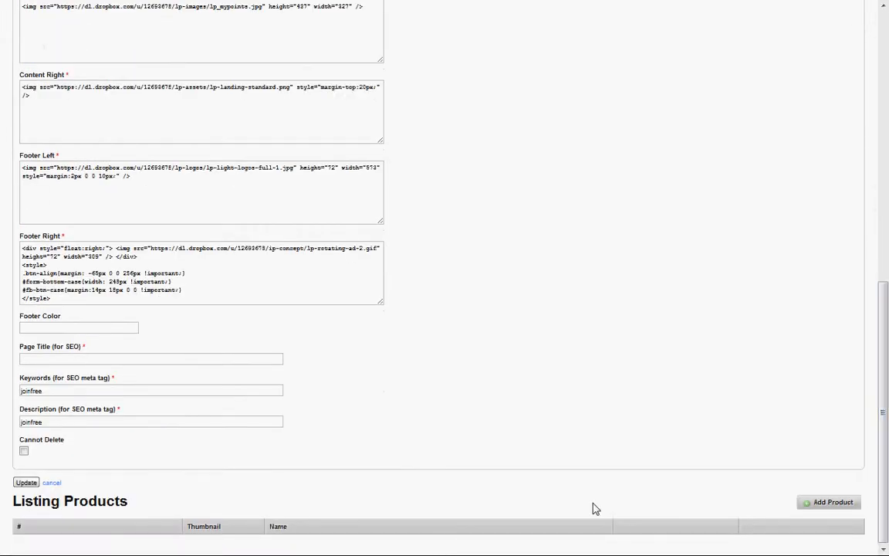
pyautogui.click(20, 485)
pyautogui.scroll(-3, 427, 285)
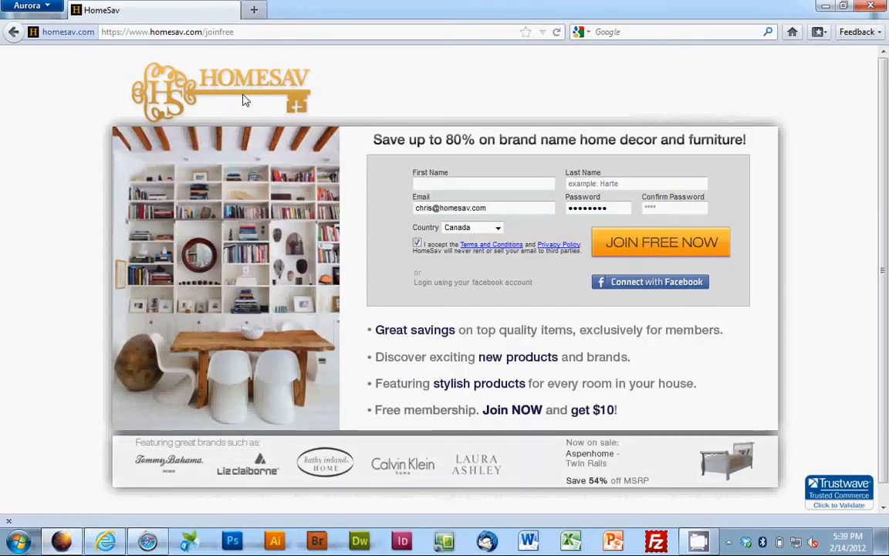
# Check the live joinfree page's background and logo in Aurora, and review the admin's logo options while keeping HS Logo.
pyautogui.click(229, 109)
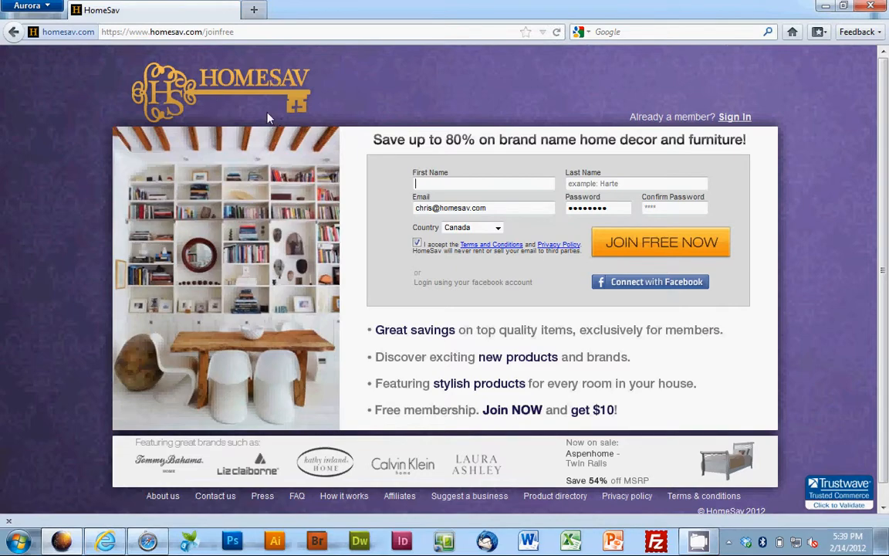
pyautogui.hotkey('alt', 'Tab')
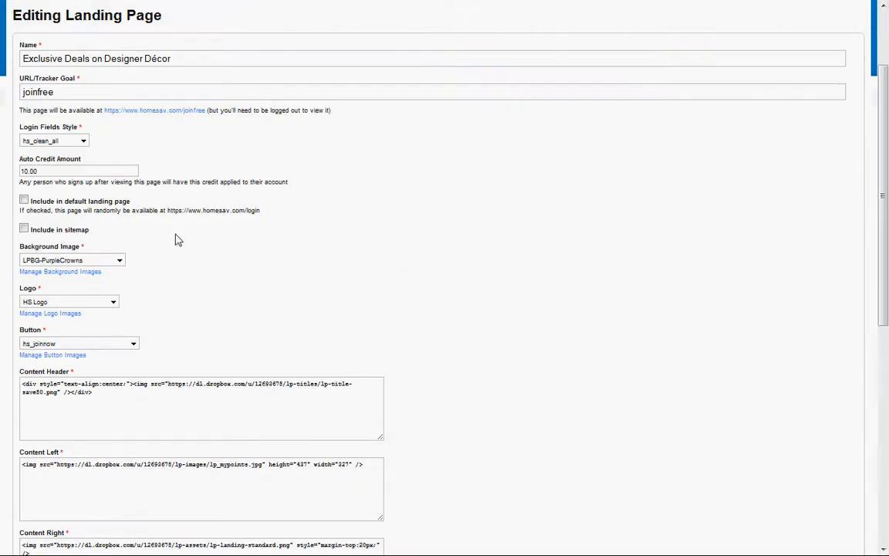
pyautogui.click(114, 302)
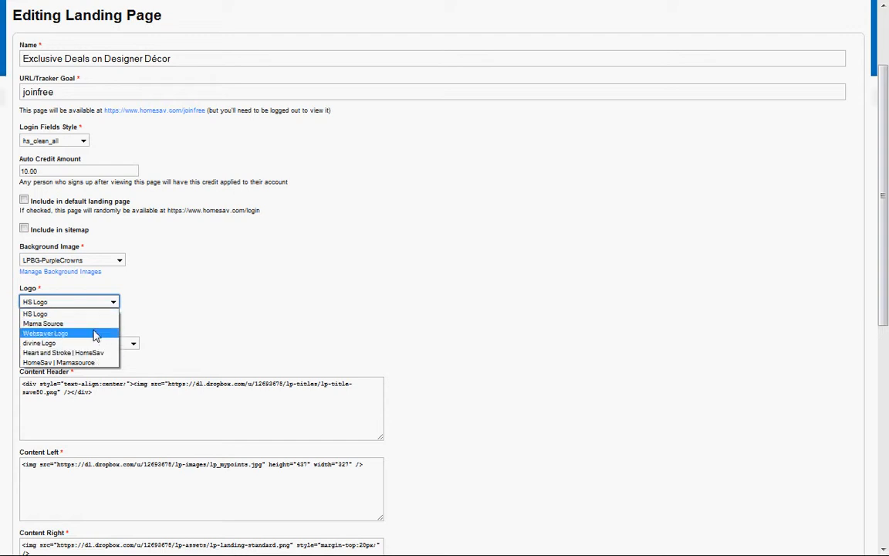
pyautogui.click(96, 316)
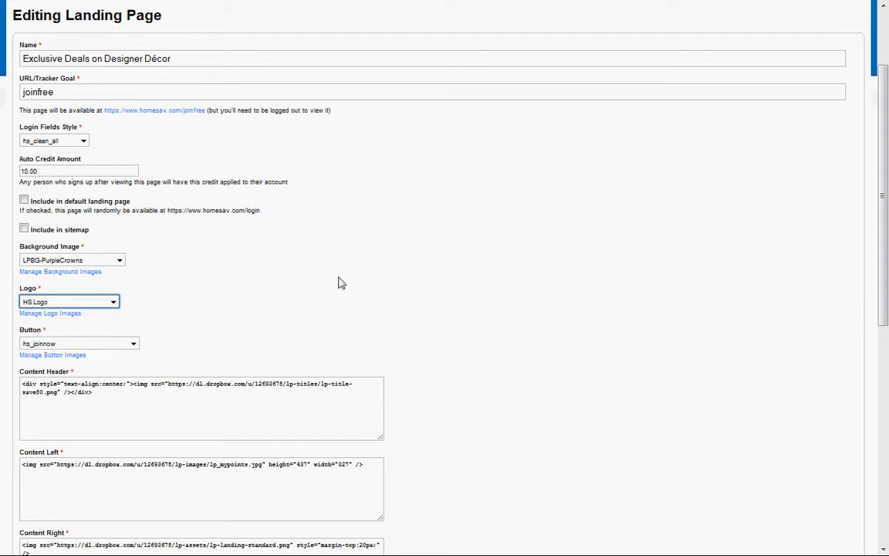
pyautogui.hotkey('alt', 'Tab')
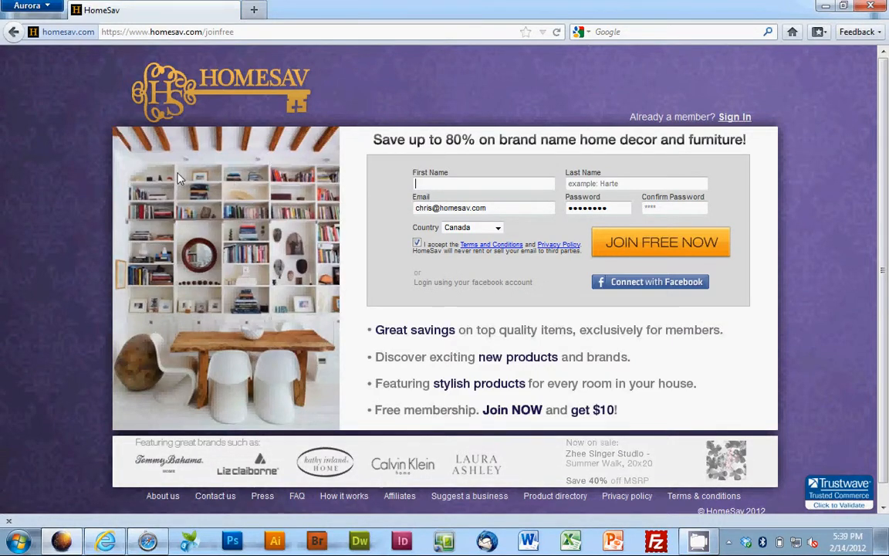
pyautogui.hotkey('alt', 'Tab')
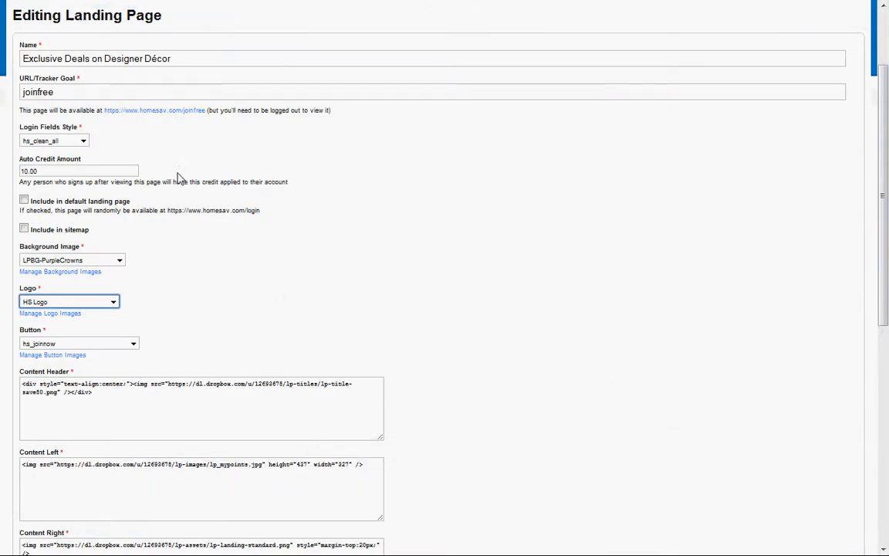
# Compare the button setting with the live page, set the button to short_joinnow_magenta and save the landing page.
pyautogui.click(133, 343)
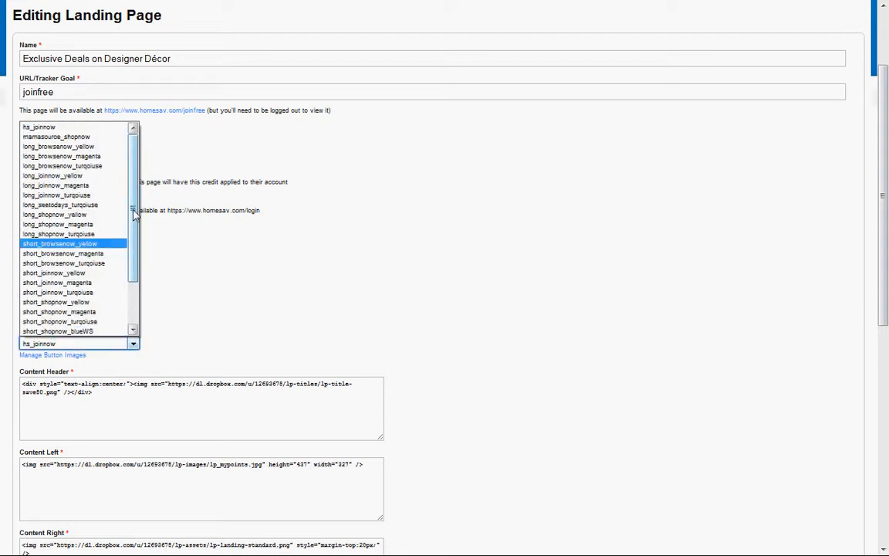
pyautogui.hotkey('alt', 'Tab')
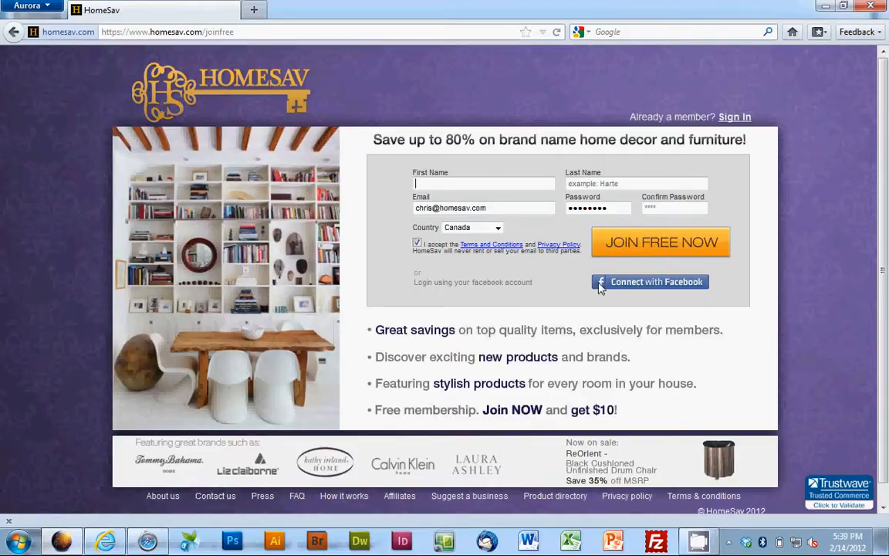
pyautogui.hotkey('alt', 'Tab')
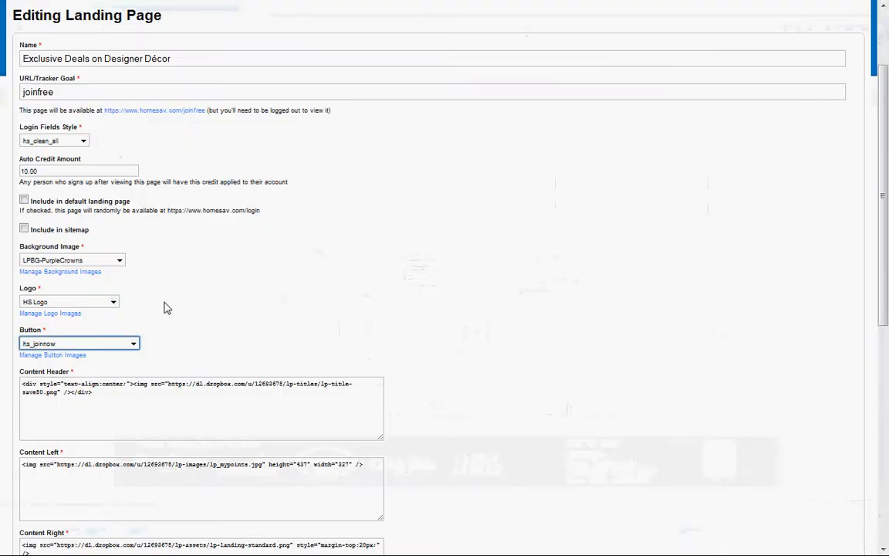
pyautogui.click(134, 344)
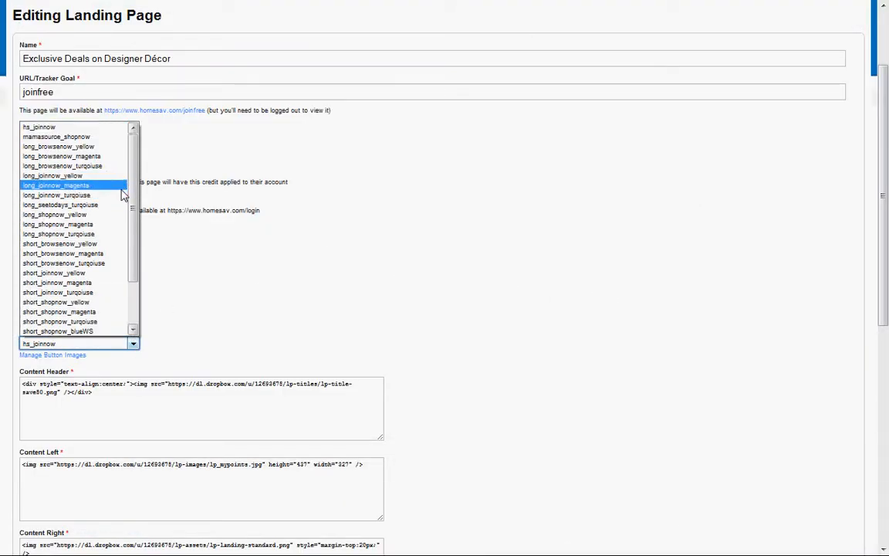
pyautogui.click(75, 283)
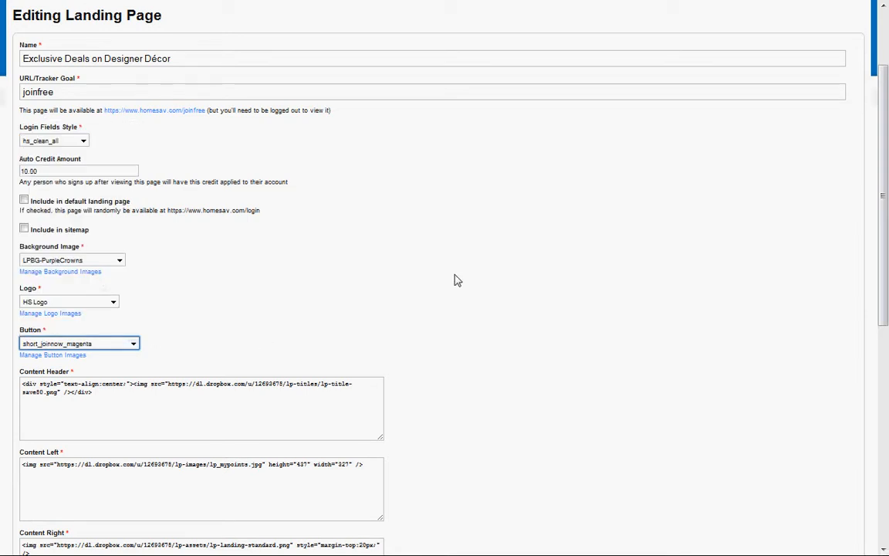
pyautogui.scroll(-6, 457, 280)
pyautogui.click(27, 482)
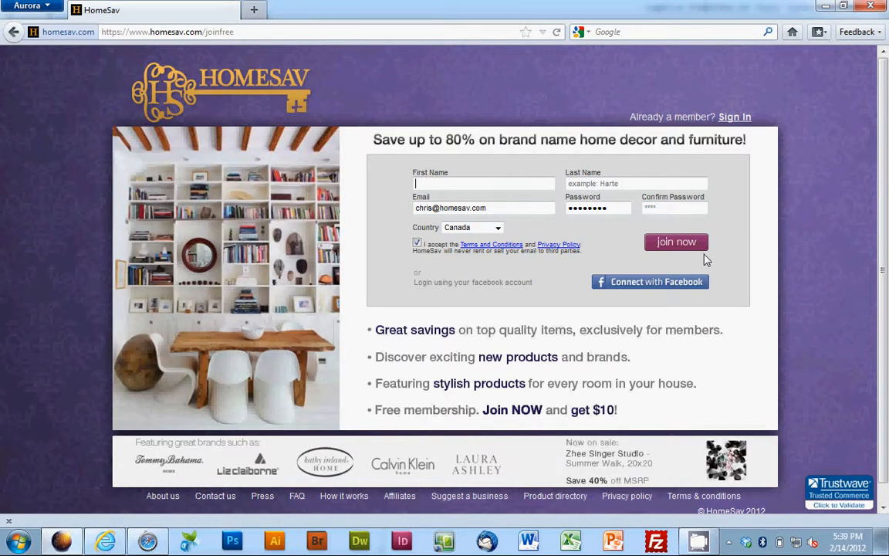
# Return to the joinfree page's admin form, enlarge it and look over its content and footer code fields.
pyautogui.hotkey('alt', 'Tab')
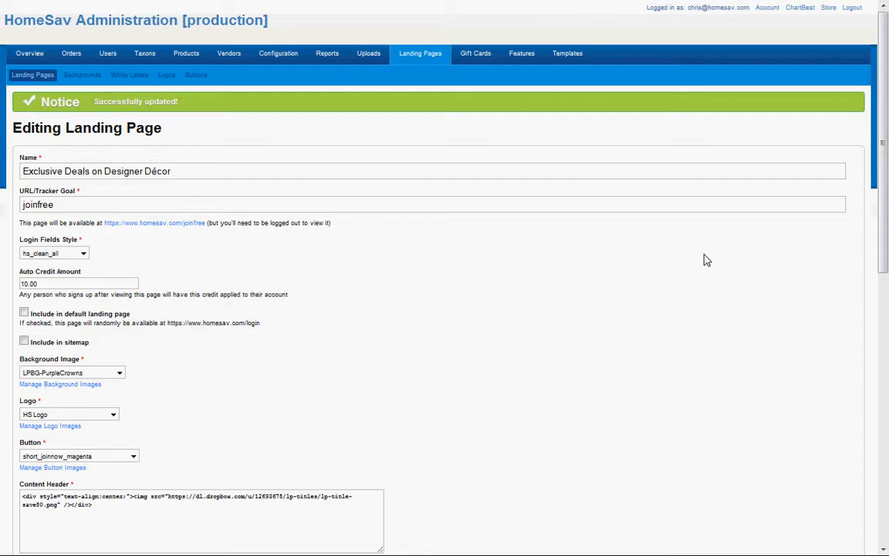
pyautogui.hotkey('ctrl', '+')
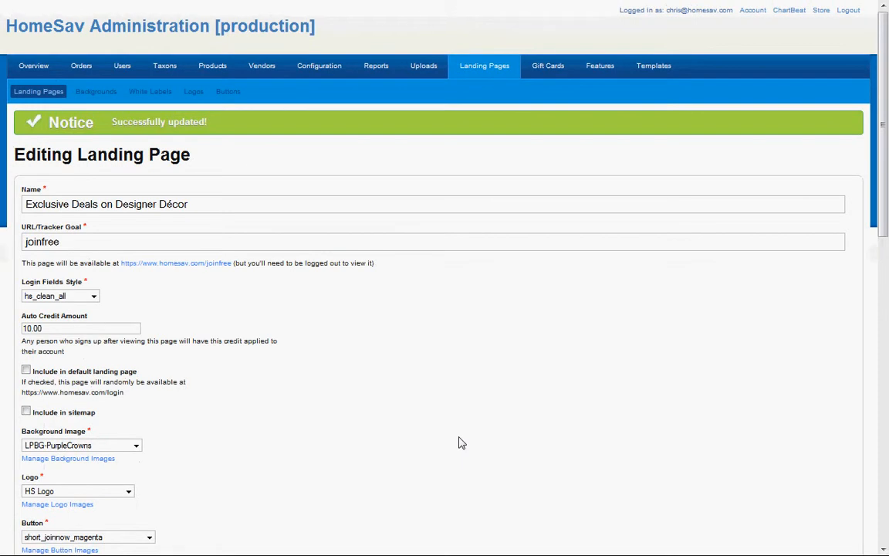
pyautogui.moveTo(883, 182); pyautogui.dragTo(888, 393)
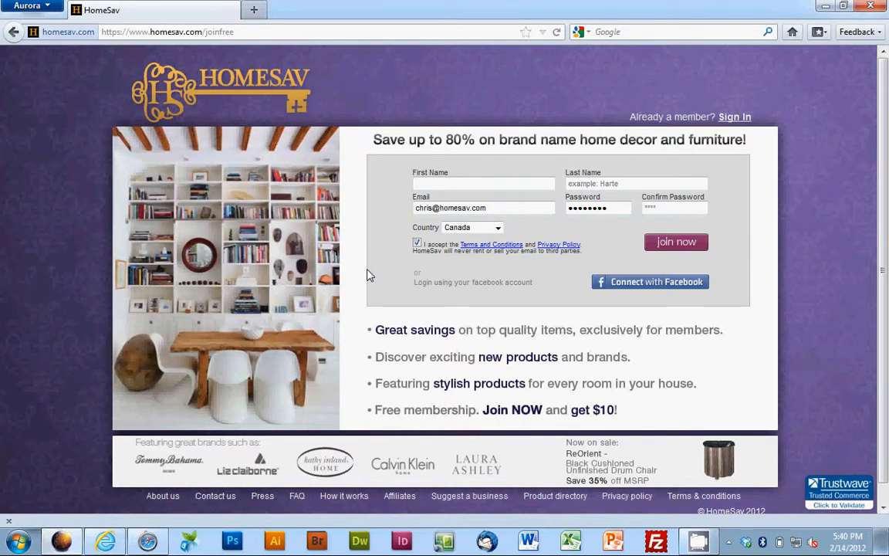
# Switch to Aurora and start inspecting elements on the live joinfree page.
pyautogui.press('F11')
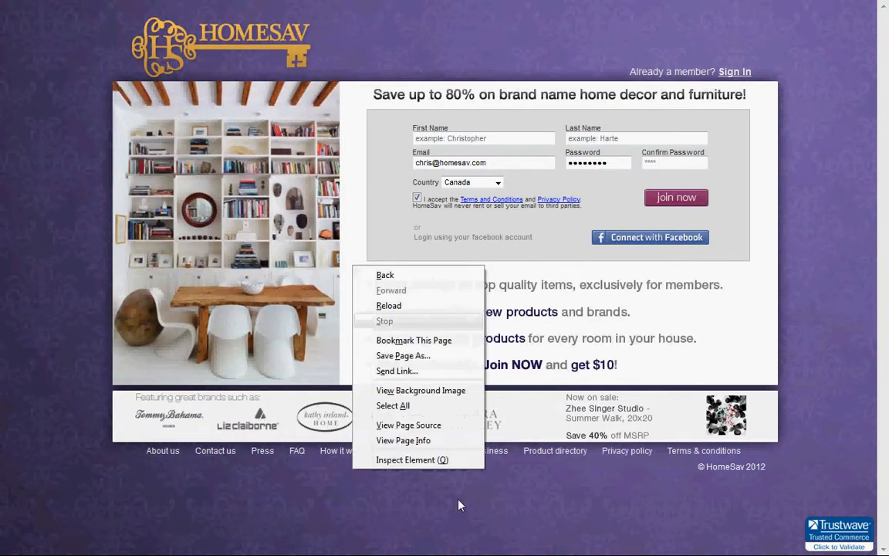
pyautogui.click(436, 460)
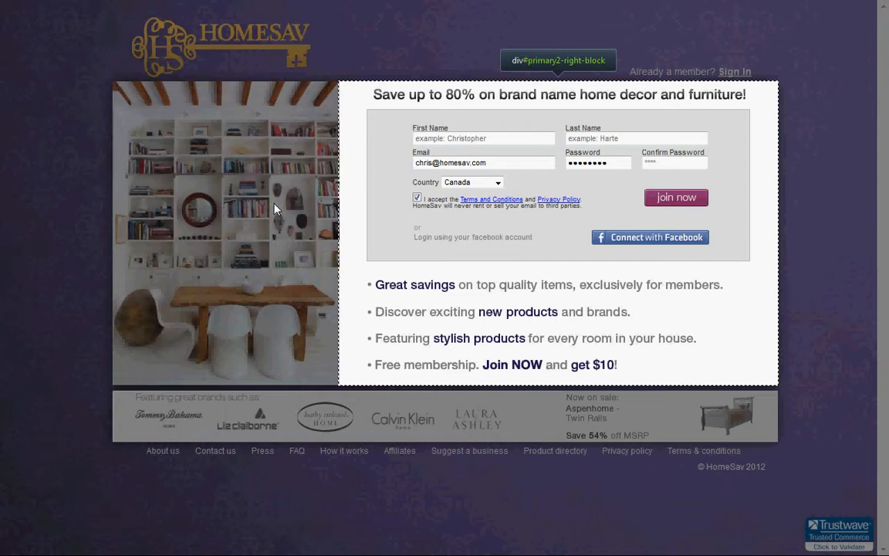
pyautogui.press('F11')
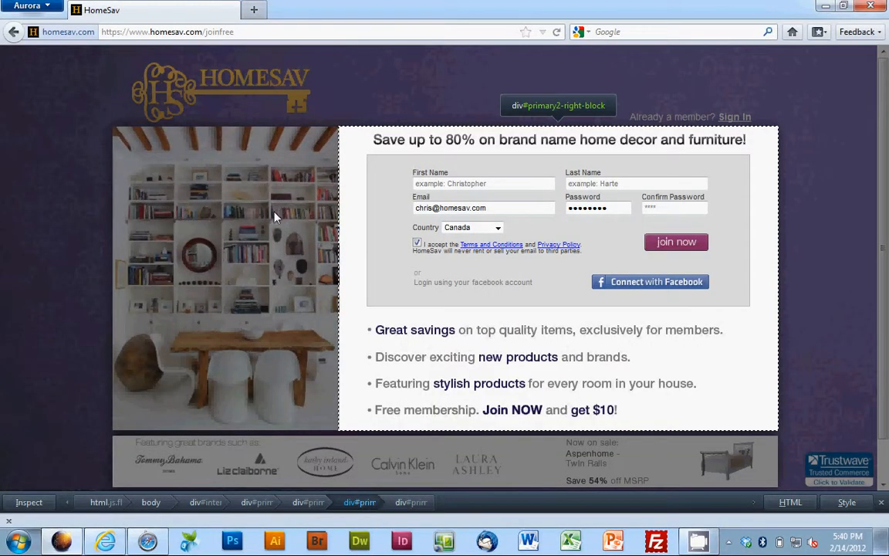
pyautogui.click(42, 501)
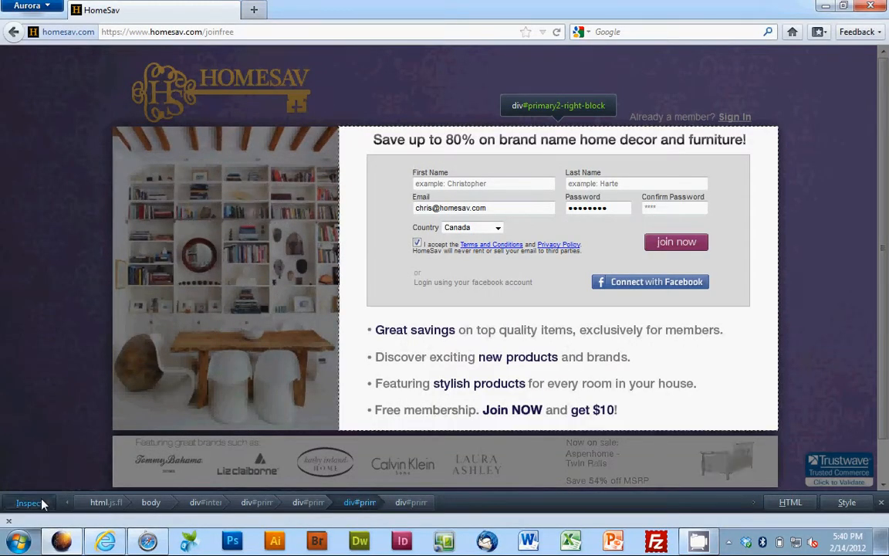
# Highlight the headline image on the live page and compare it with the Content Header code in the admin form.
pyautogui.hotkey('alt', 'Tab')
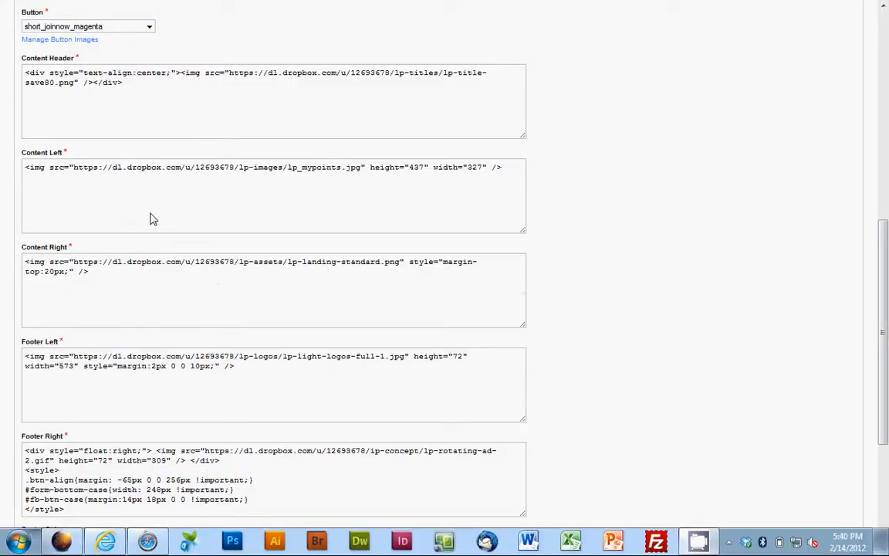
pyautogui.hotkey('alt', 'Tab')
pyautogui.hotkey('alt', 'Tab')
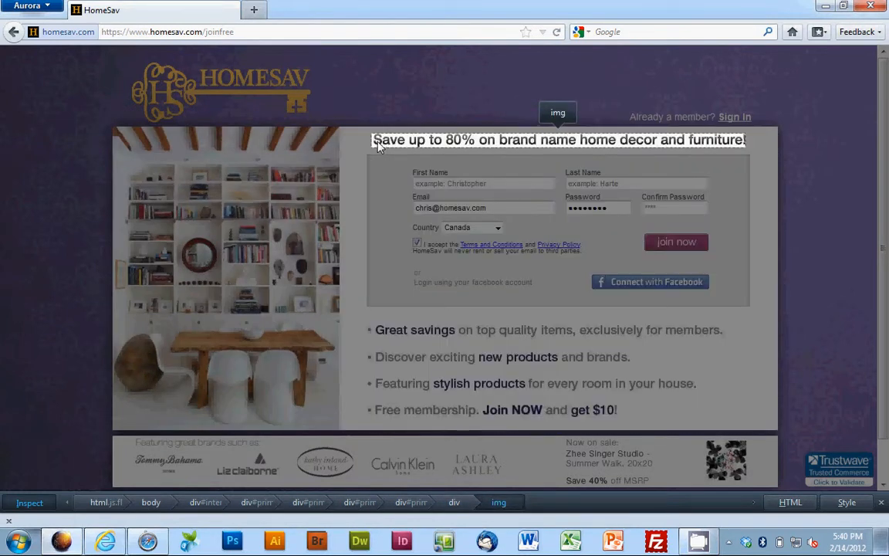
pyautogui.hotkey('alt', 'Tab')
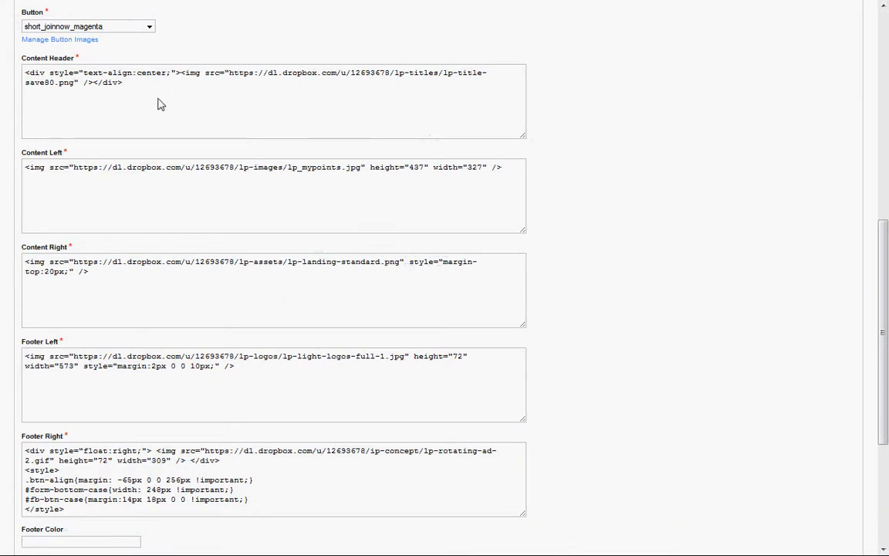
pyautogui.hotkey('alt', 'Tab')
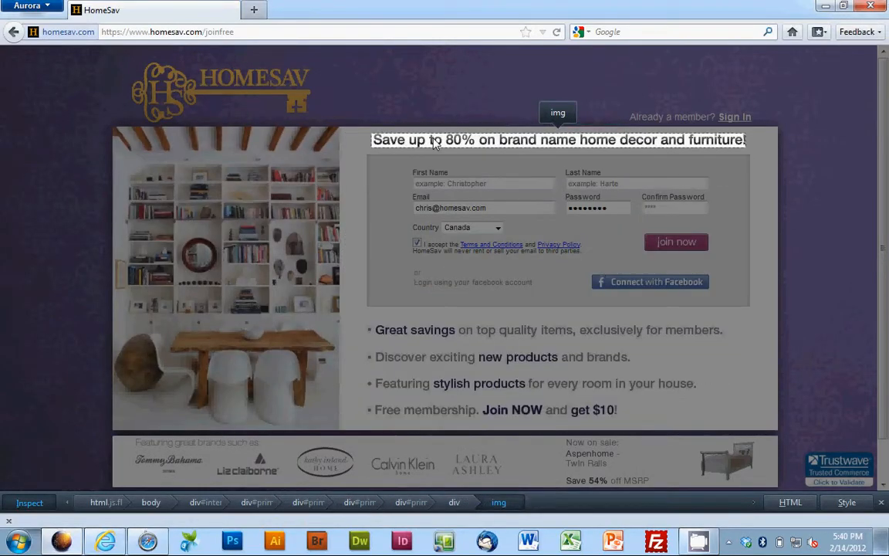
pyautogui.hotkey('alt', 'Tab')
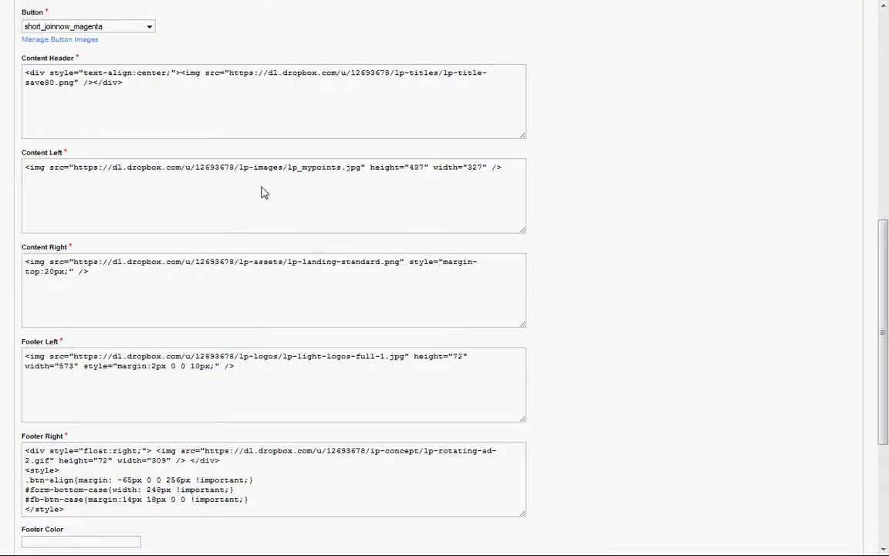
# Highlight the bullet list image and brand logos on the live page and compare them with the Content Right and Footer Left code.
pyautogui.hotkey('alt', 'Tab')
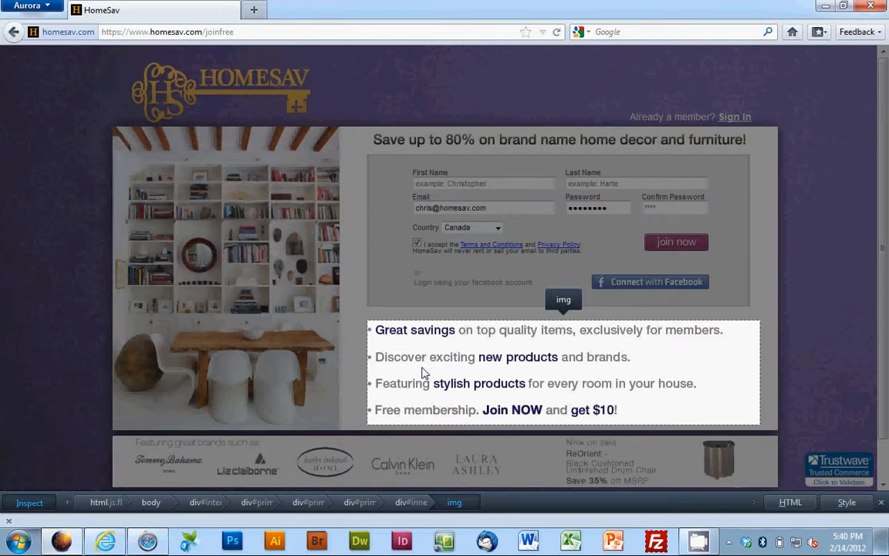
pyautogui.hotkey('alt', 'Tab')
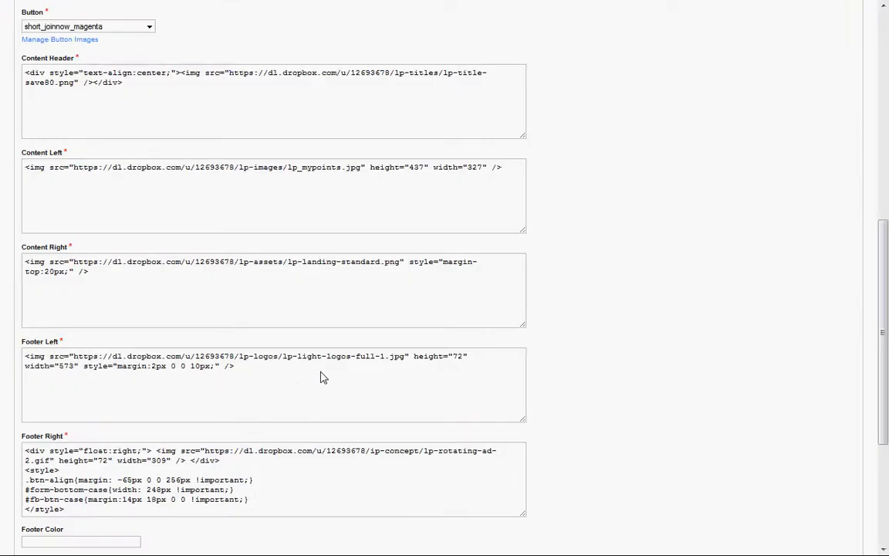
pyautogui.hotkey('alt', 'Tab')
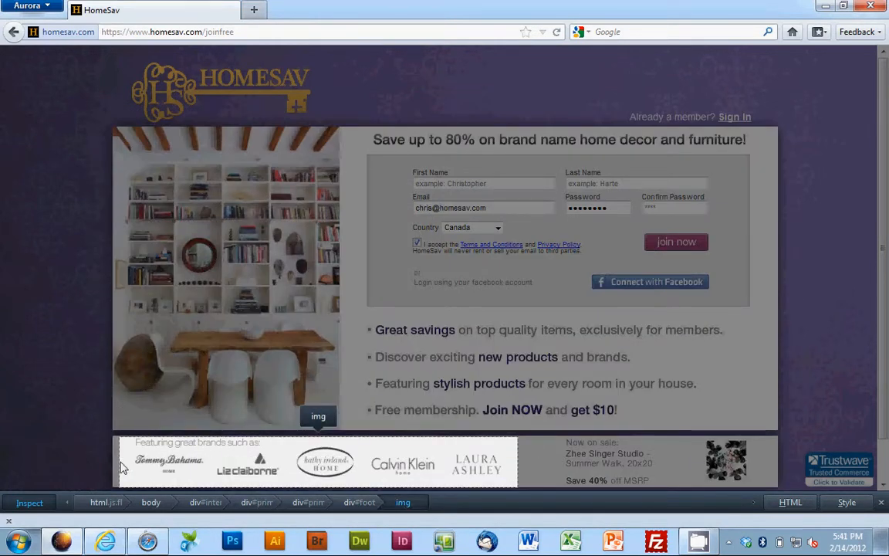
pyautogui.hotkey('alt', 'Tab')
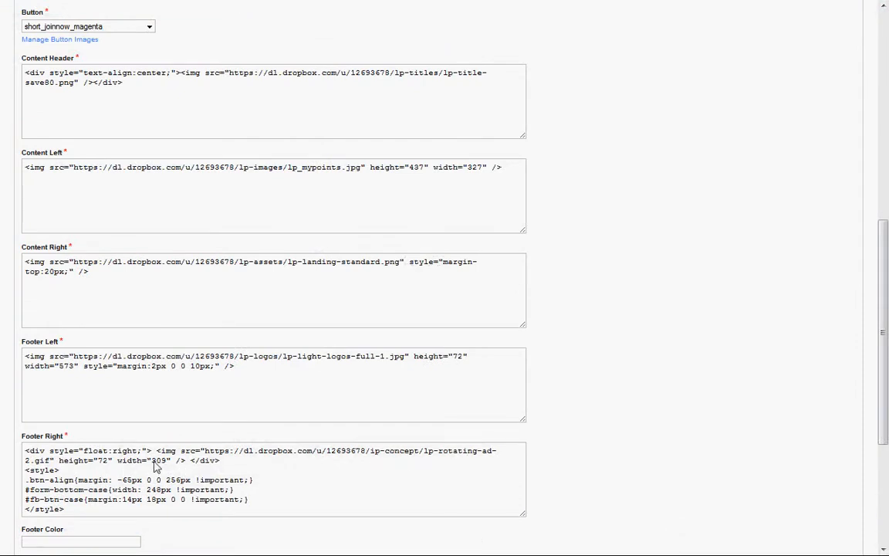
# Compare the Footer Right code with the live page in Aurora, and enlarge the Content Header box in the admin form.
pyautogui.hotkey('alt', 'Tab')
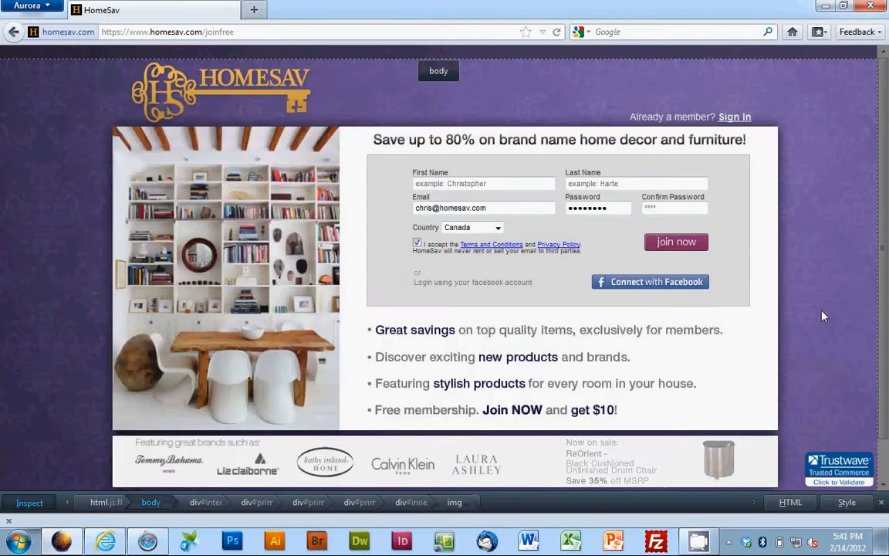
pyautogui.hotkey('alt', 'Tab')
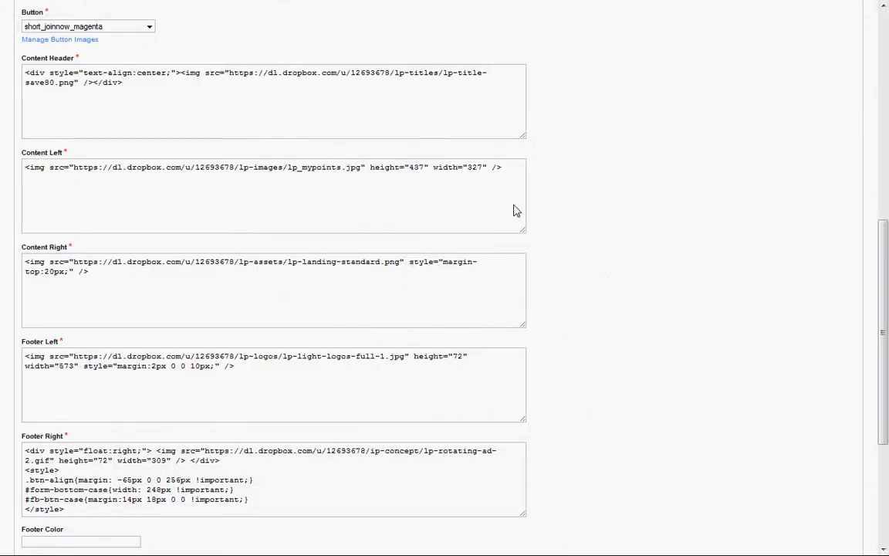
pyautogui.moveTo(525, 137); pyautogui.dragTo(551, 147)
pyautogui.moveTo(578, 194); pyautogui.dragTo(607, 212)
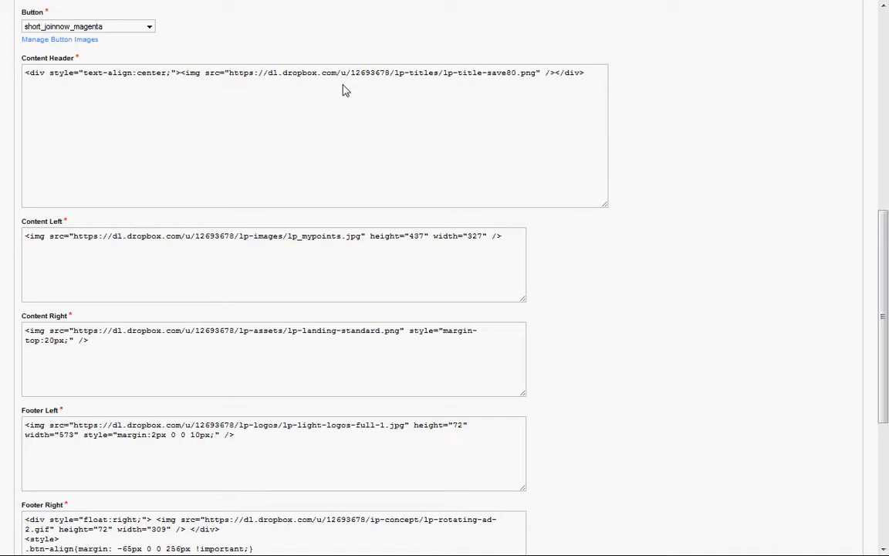
# Switch to the desktop and open the lp-images folder in Dropbox's Public folder on Local Files (D:).
pyautogui.hotkey('alt', 'Tab')
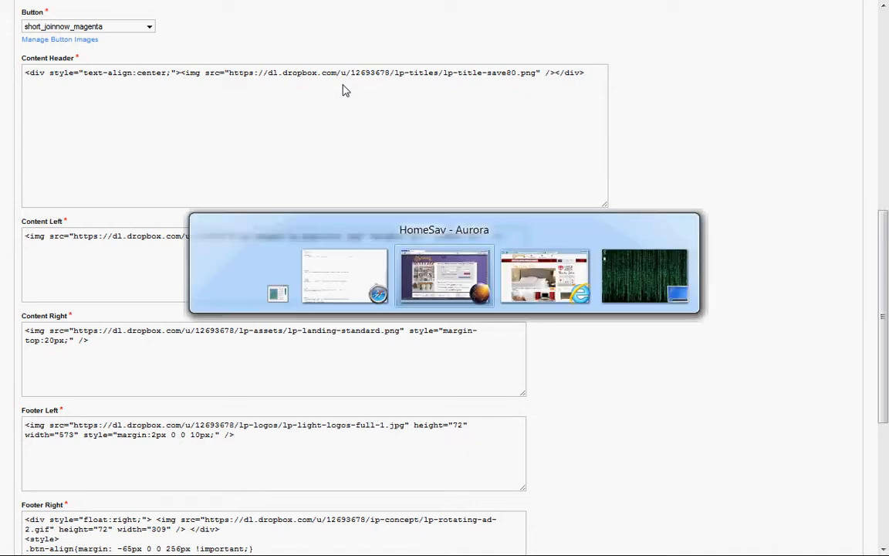
pyautogui.press('Tab')
pyautogui.press('Tab')
pyautogui.press('Tab')
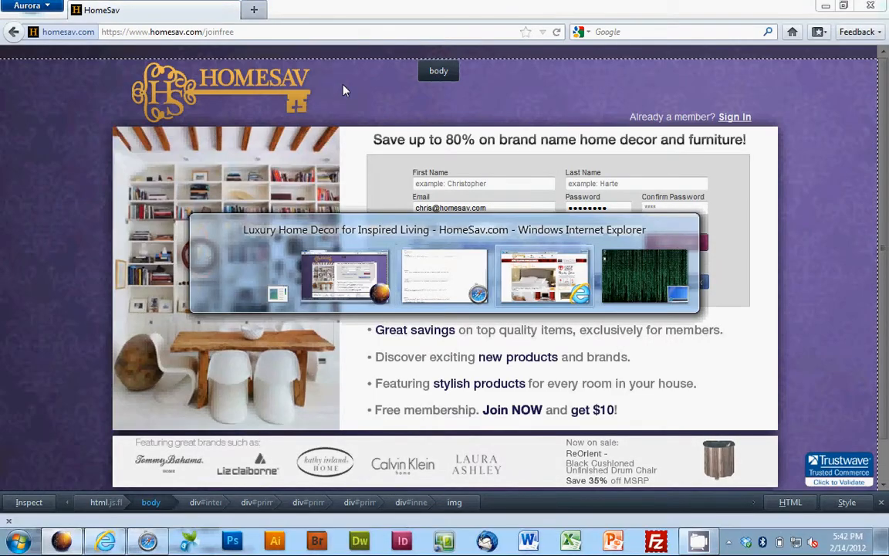
pyautogui.click(18, 540)
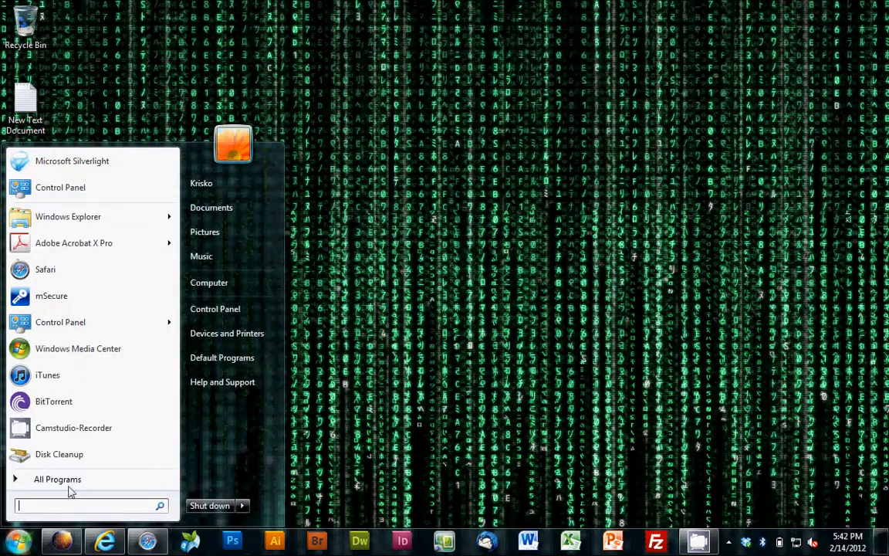
pyautogui.click(241, 283)
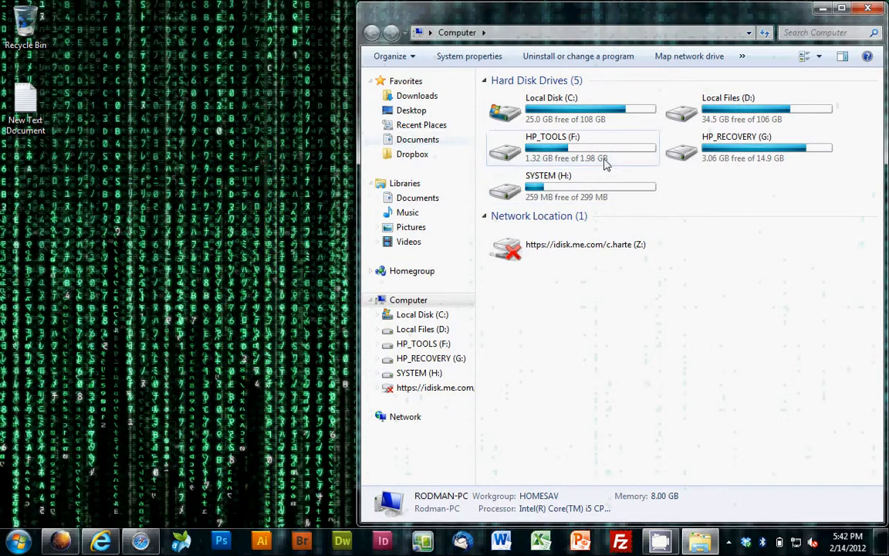
pyautogui.doubleClick(784, 122)
pyautogui.doubleClick(531, 231)
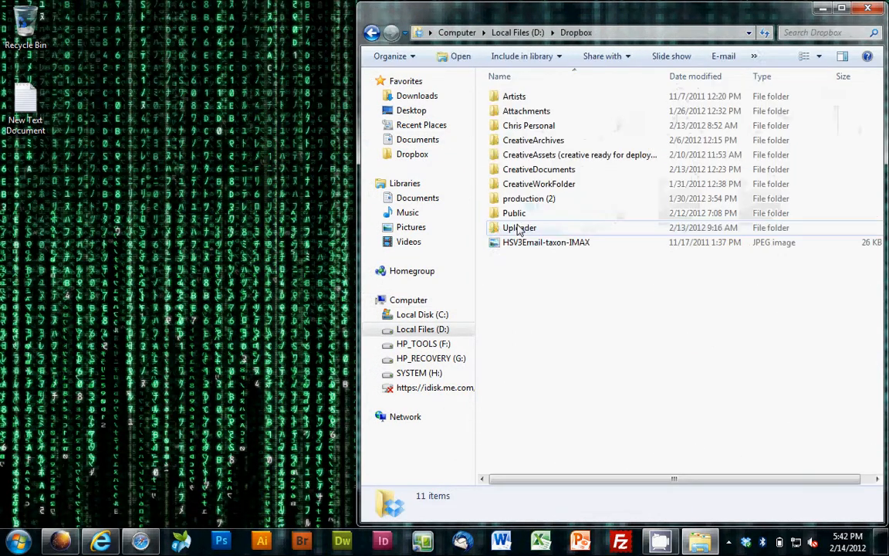
pyautogui.doubleClick(516, 217)
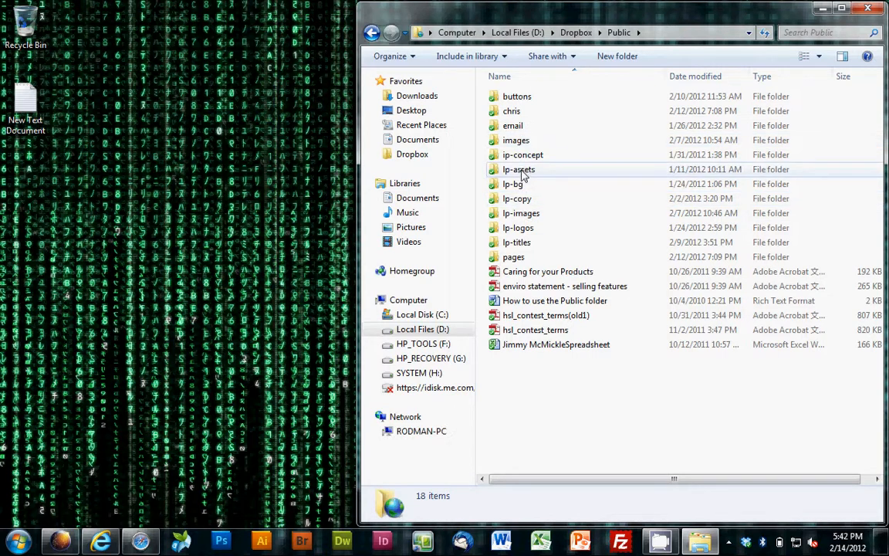
pyautogui.doubleClick(538, 218)
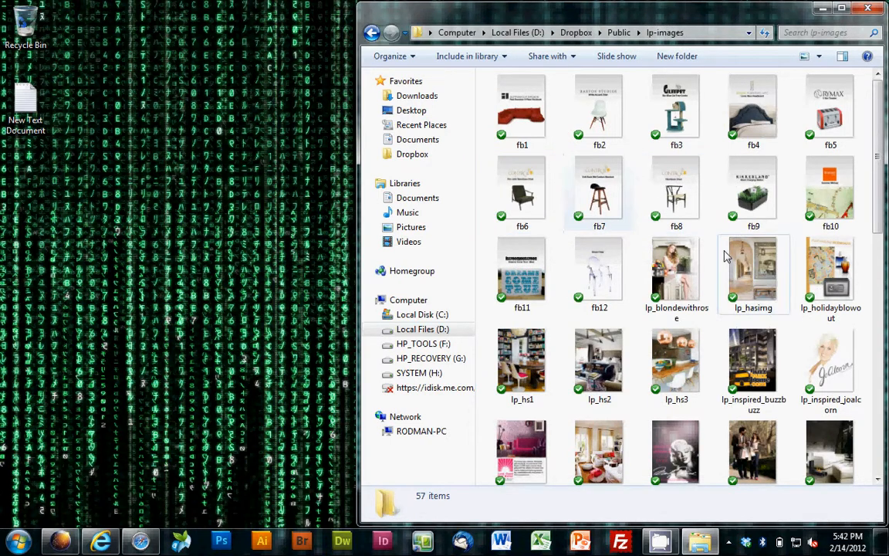
# Find the lp_mama image in the folder and copy its Dropbox public link.
pyautogui.moveTo(880, 170); pyautogui.dragTo(879, 247)
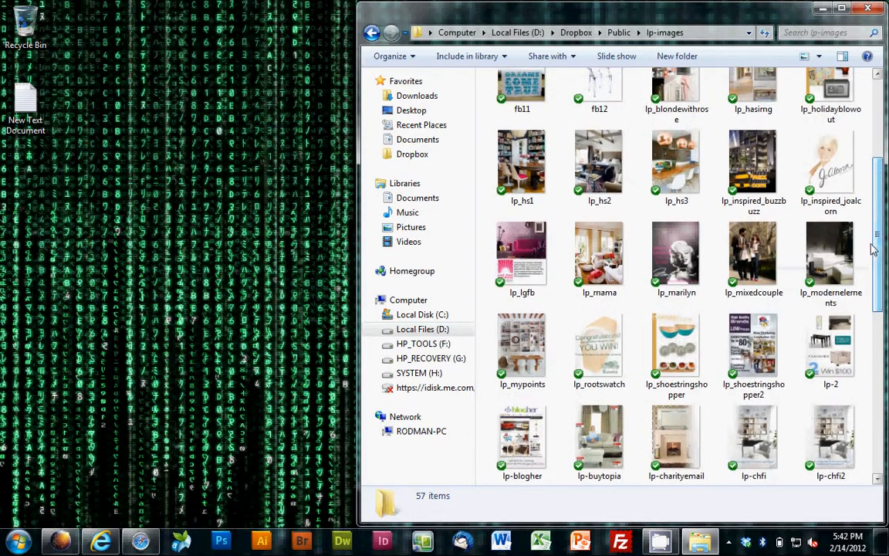
pyautogui.click(609, 263)
pyautogui.rightClick(609, 262)
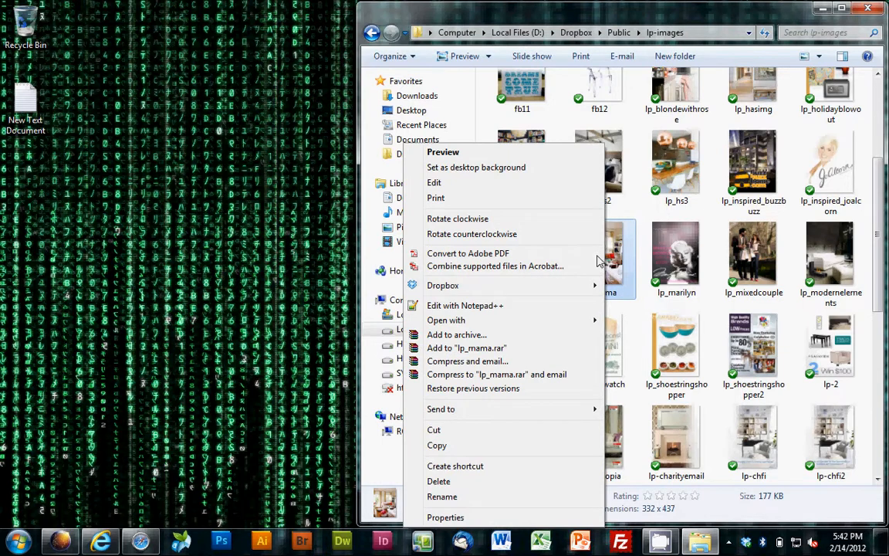
pyautogui.moveTo(562, 290)
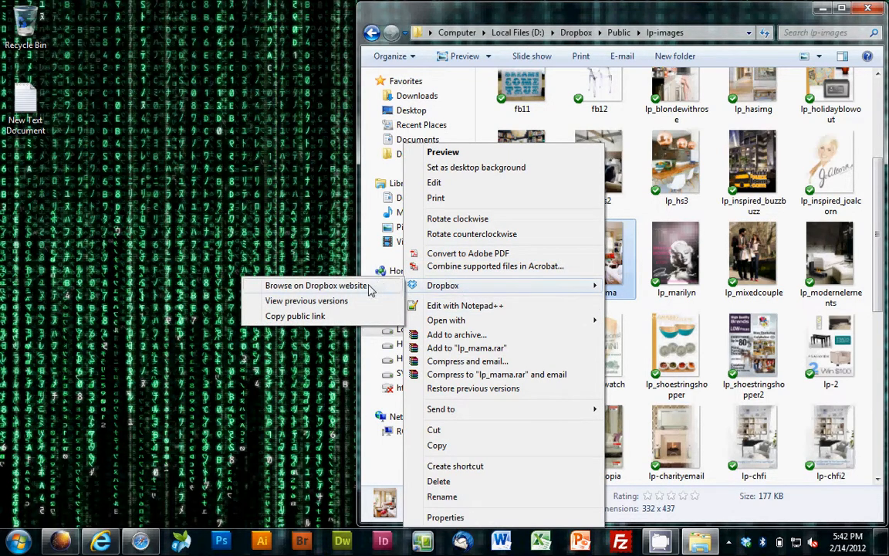
pyautogui.click(345, 323)
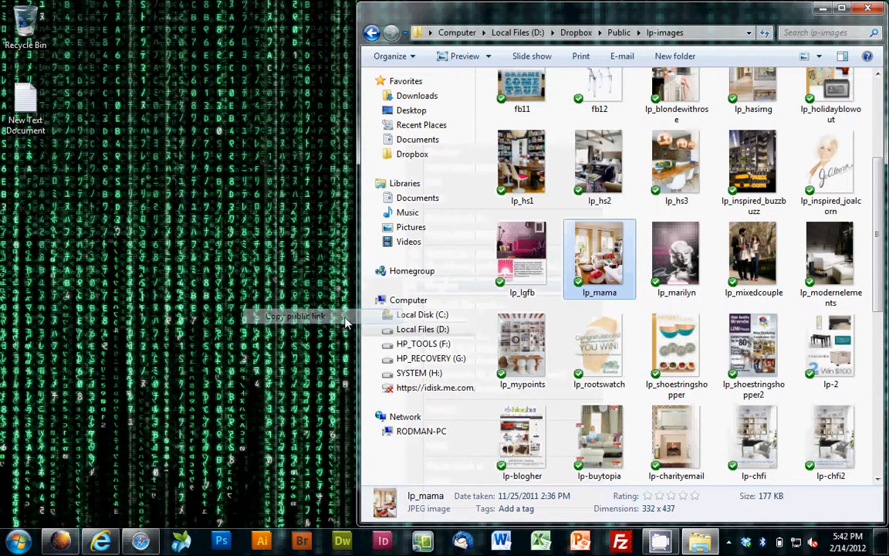
# Replace the Content Left image URL in the admin form with the copied lp_mama.jpg link, change it to https, and save the page.
pyautogui.hotkey('alt', 'Tab')
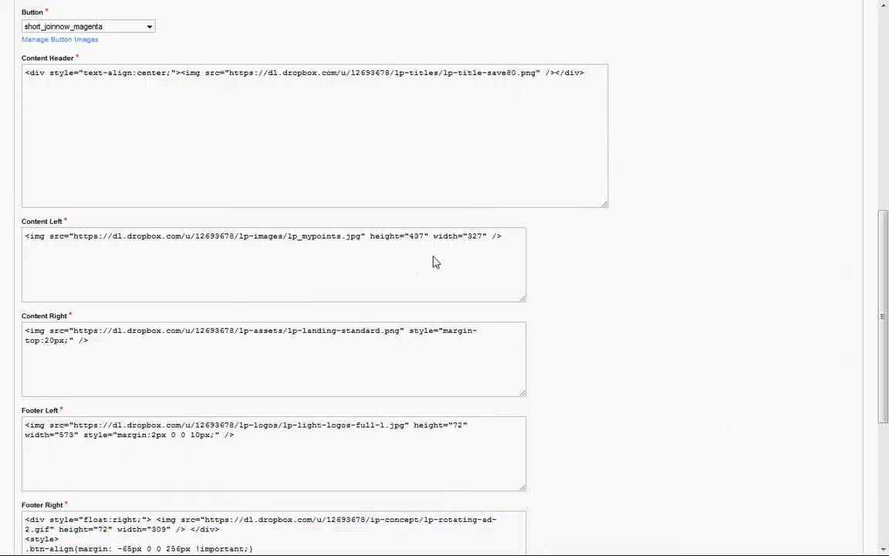
pyautogui.moveTo(360, 237); pyautogui.dragTo(77, 244)
pyautogui.hotkey('ctrl', 'v')
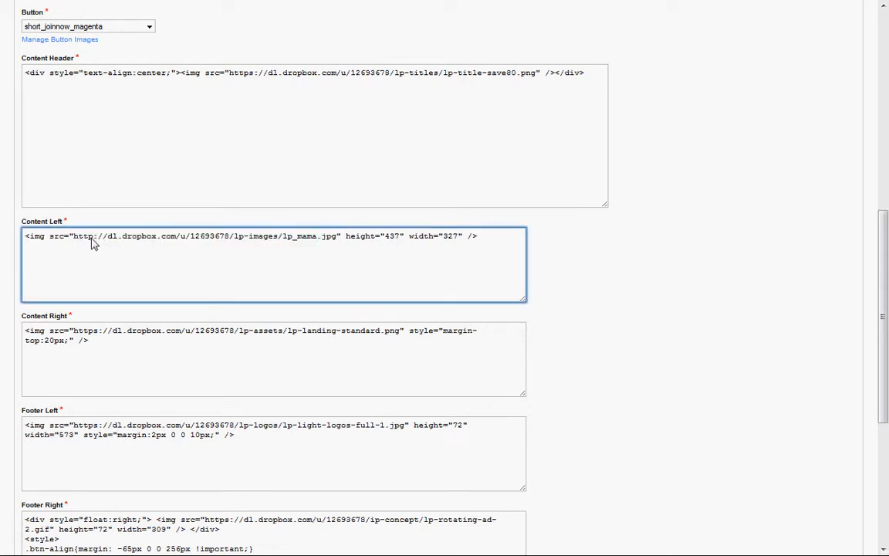
pyautogui.write('s')
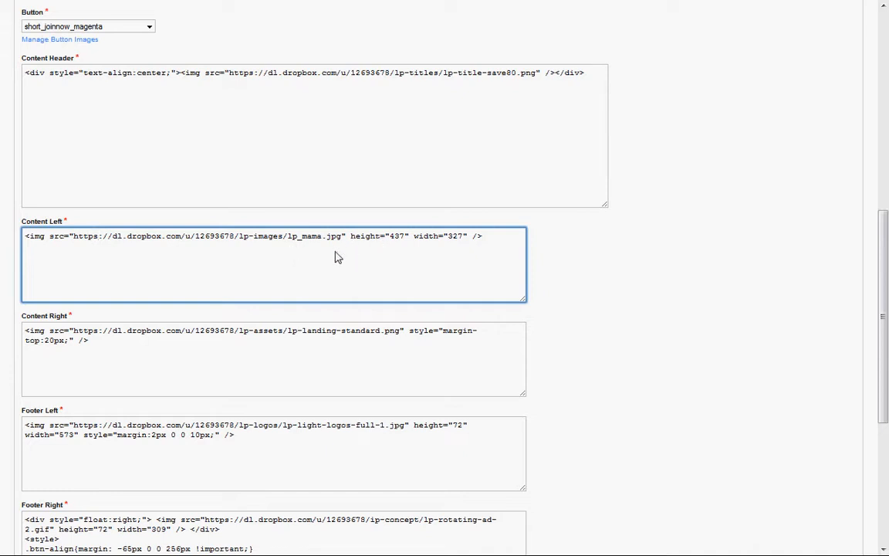
pyautogui.moveTo(886, 276); pyautogui.dragTo(887, 409)
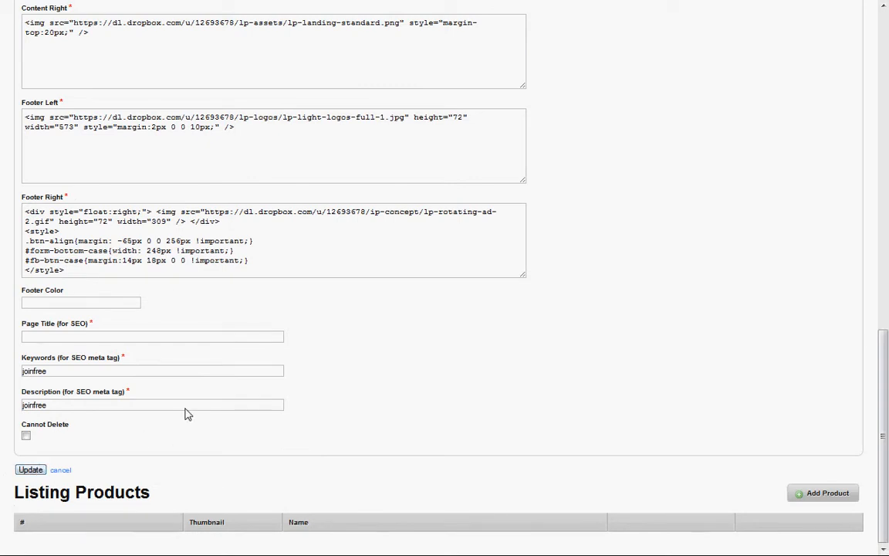
# Reload the live joinfree page in Aurora to check the left image, and return to the admin form.
pyautogui.hotkey('alt', 'Tab')
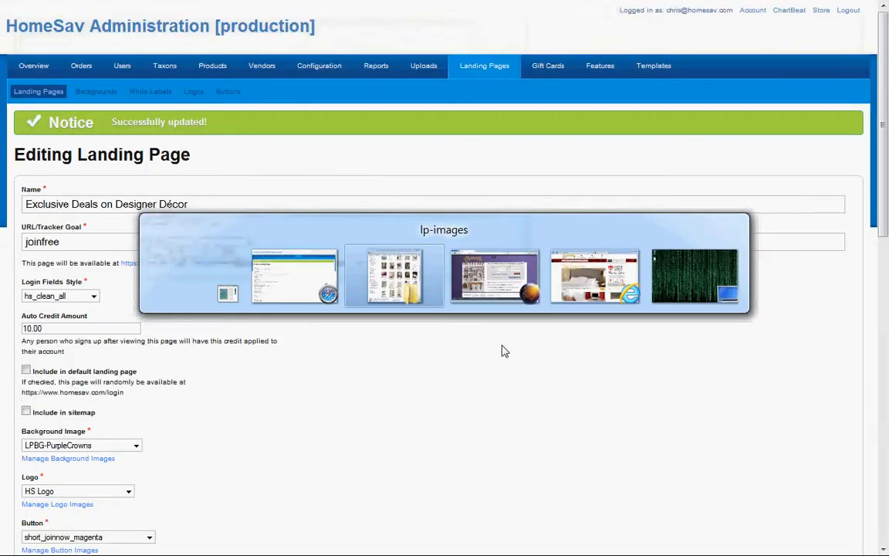
pyautogui.press('F5')
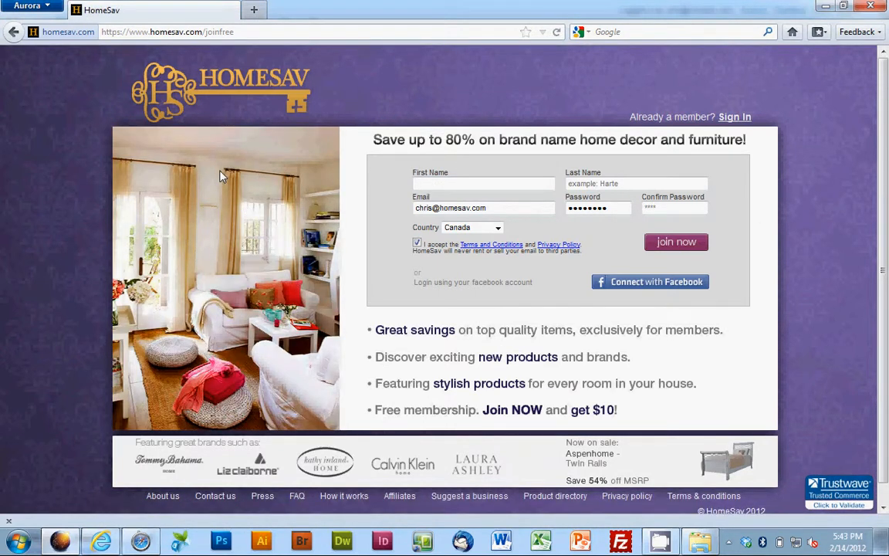
pyautogui.hotkey('alt', 'Tab')
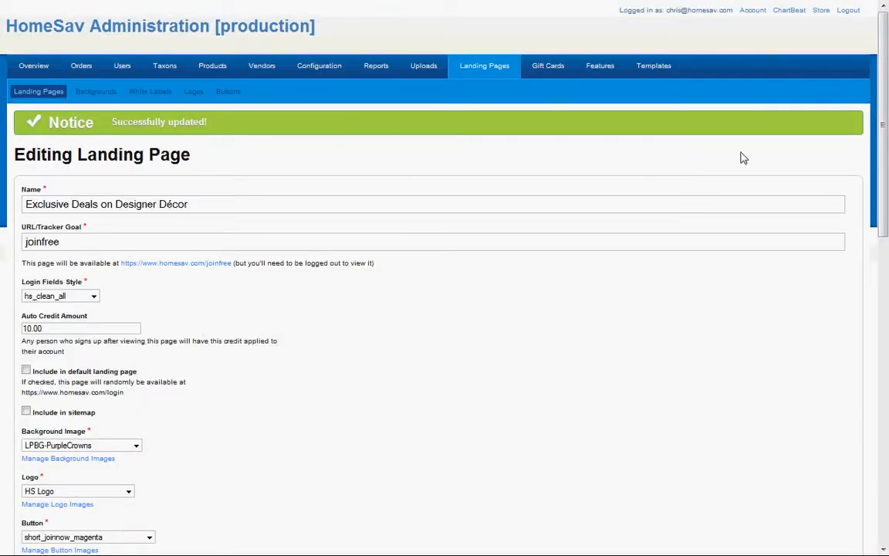
# Remove height="437" width="327" from the Content Left image code and update the landing page.
pyautogui.moveTo(884, 135); pyautogui.dragTo(886, 280)
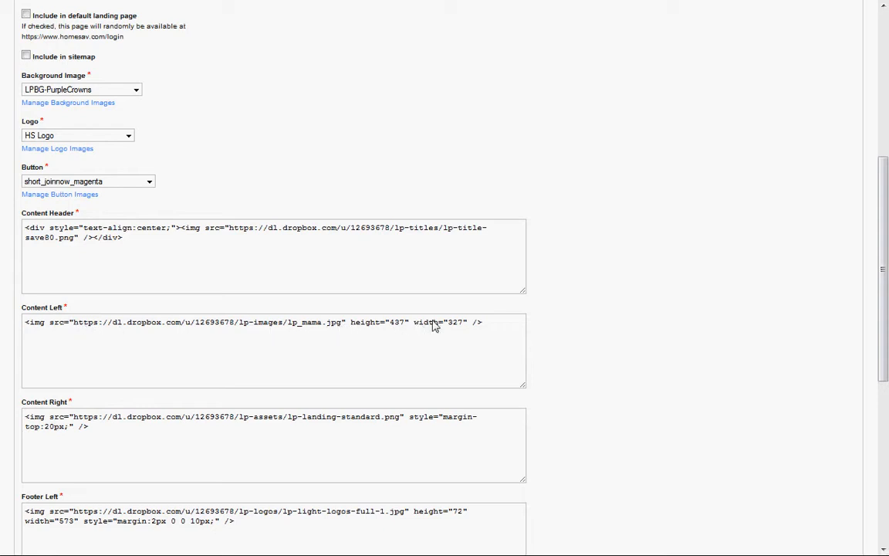
pyautogui.moveTo(469, 327); pyautogui.dragTo(348, 332)
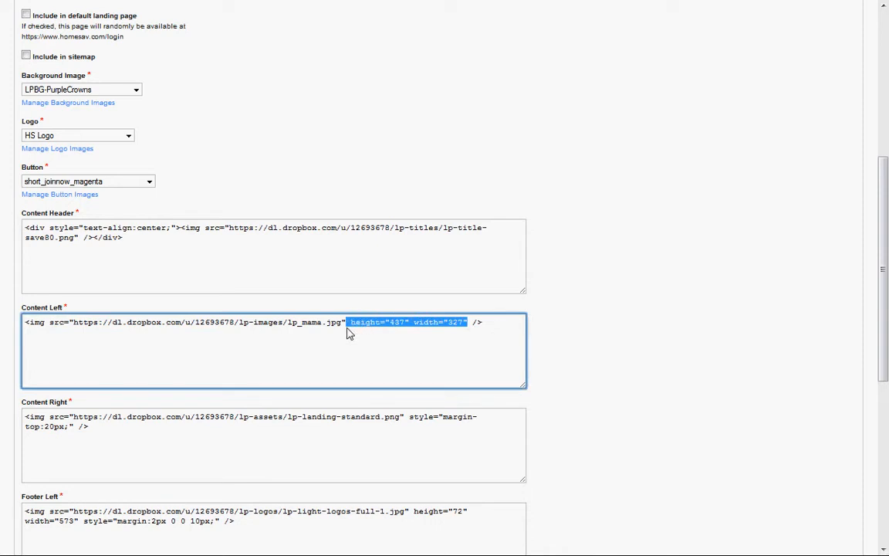
pyautogui.press('Delete')
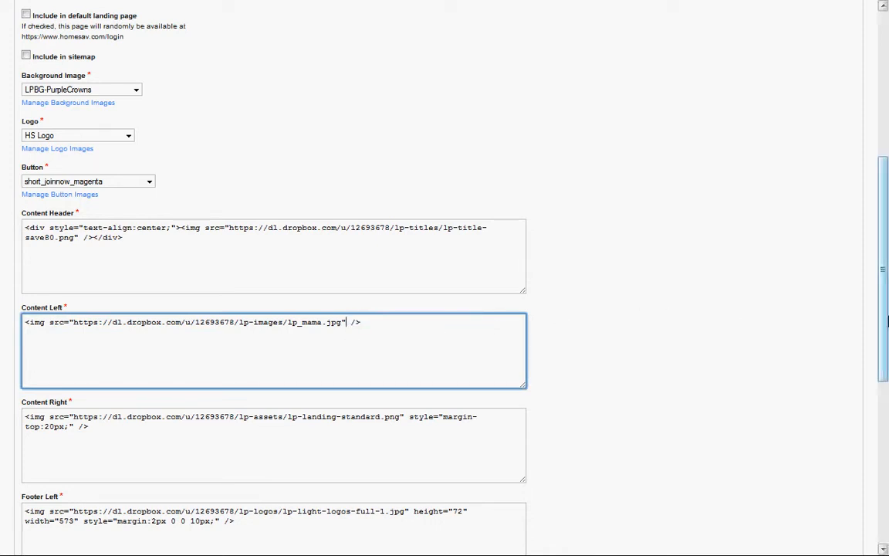
pyautogui.scroll(-3, 887, 378)
pyautogui.moveTo(887, 378); pyautogui.dragTo(888, 488)
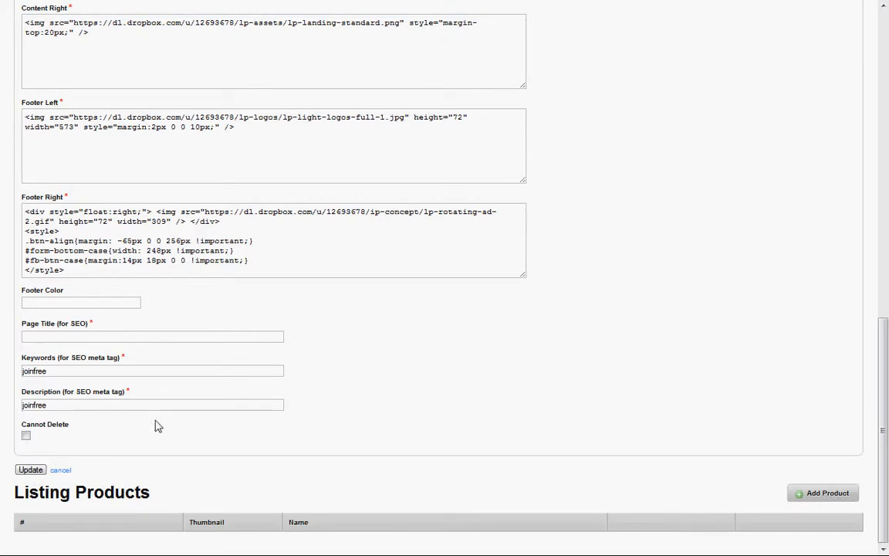
pyautogui.click(31, 469)
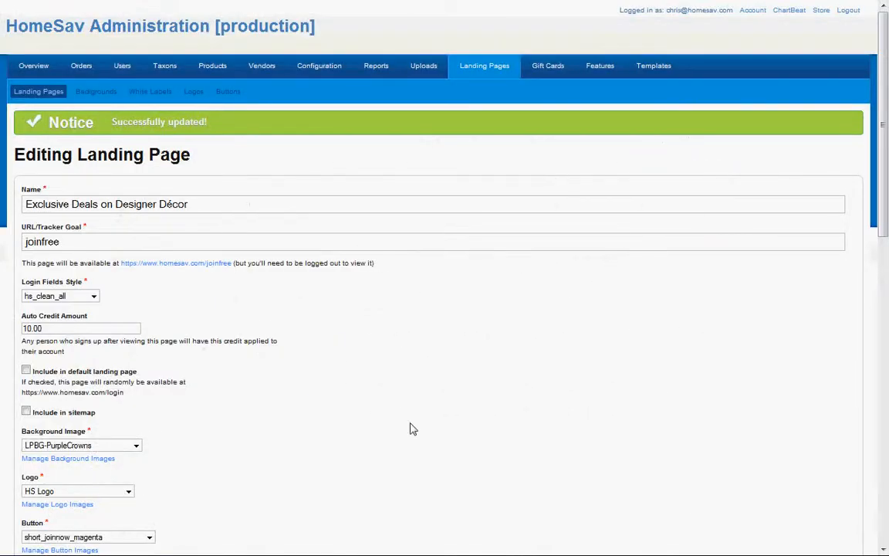
# Put height="437" width="327" back into the Content Left image code, check the live page, and update the landing page.
pyautogui.scroll(-5, 367, 384)
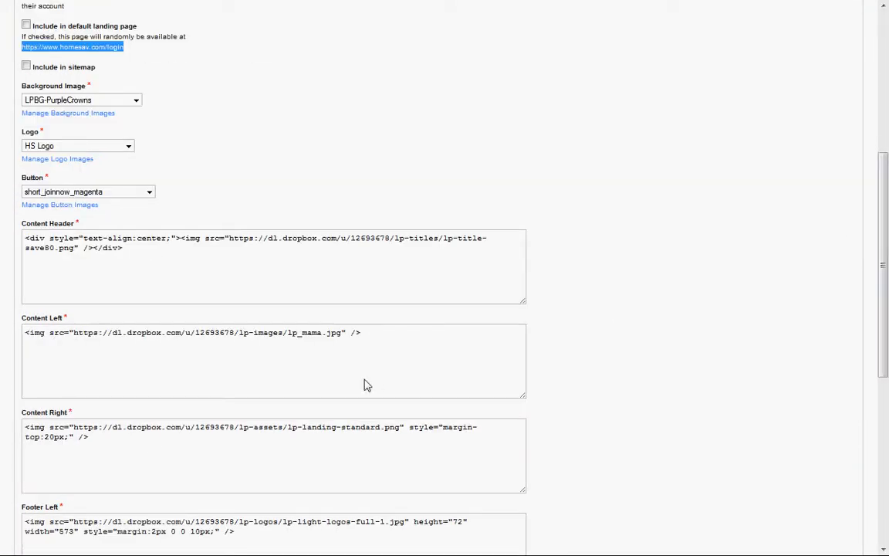
pyautogui.click(352, 333)
pyautogui.hotkey('ctrl', 'v')
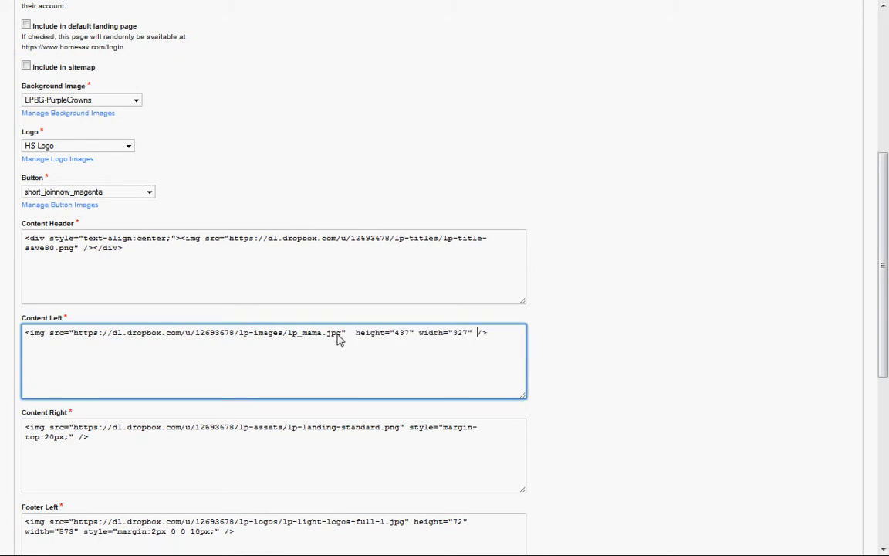
pyautogui.click(356, 333)
pyautogui.press('BackSpace')
pyautogui.hotkey('alt', 'Tab')
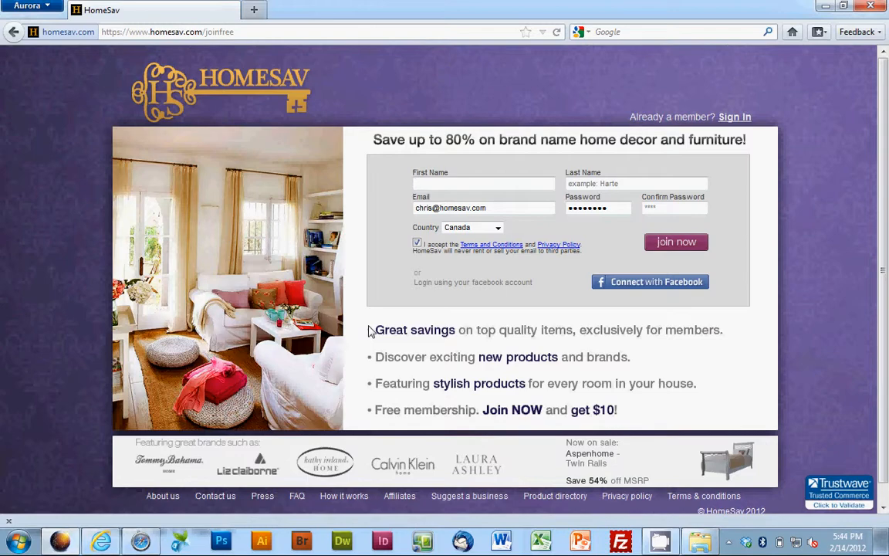
pyautogui.hotkey('alt', 'Tab')
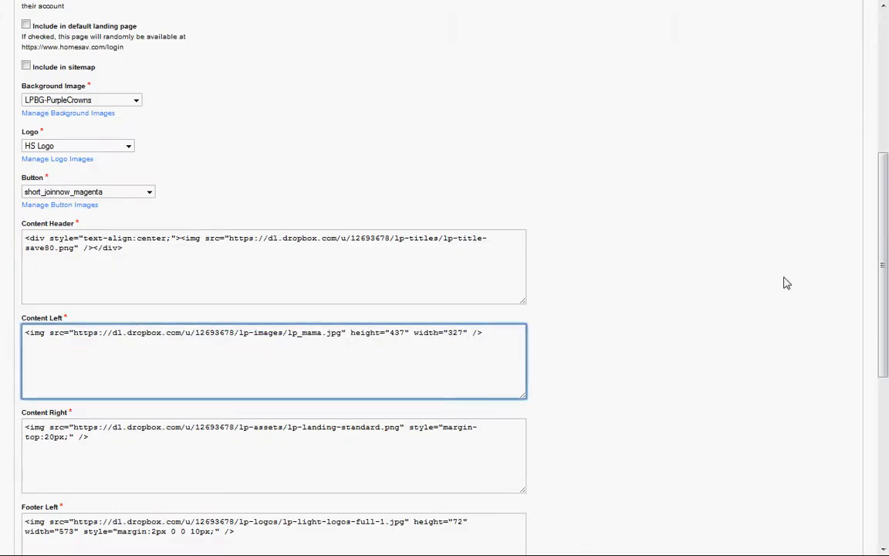
pyautogui.scroll(-10, 784, 282)
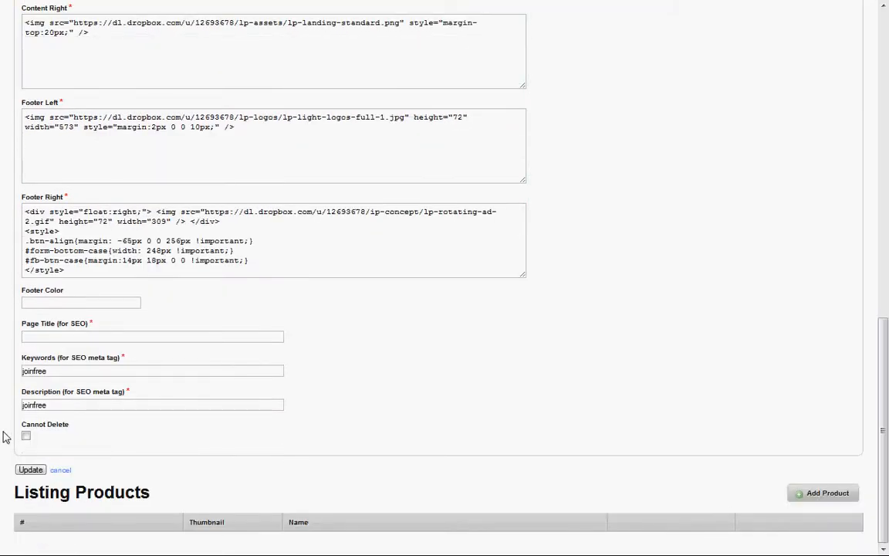
pyautogui.click(31, 470)
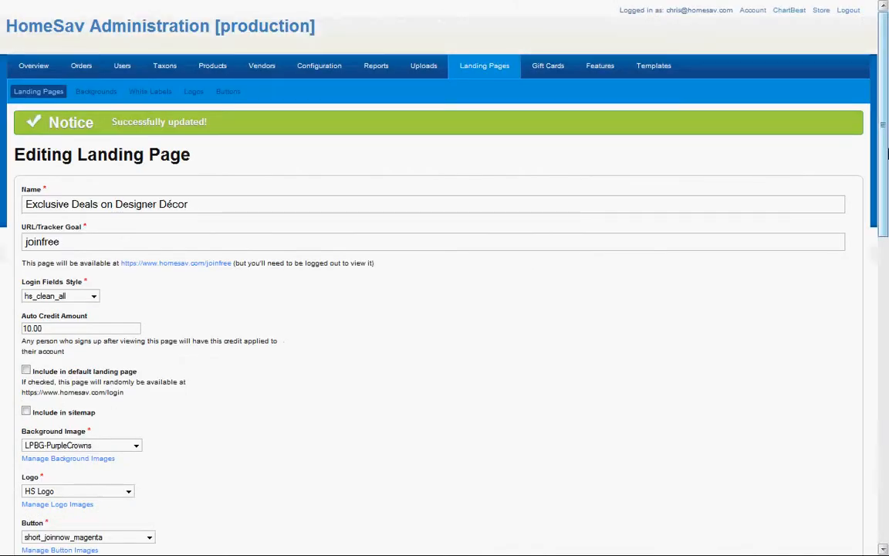
# Copy the Content Header code, replace it with the text "Content Header", and update the landing page.
pyautogui.scroll(-5, 841, 324)
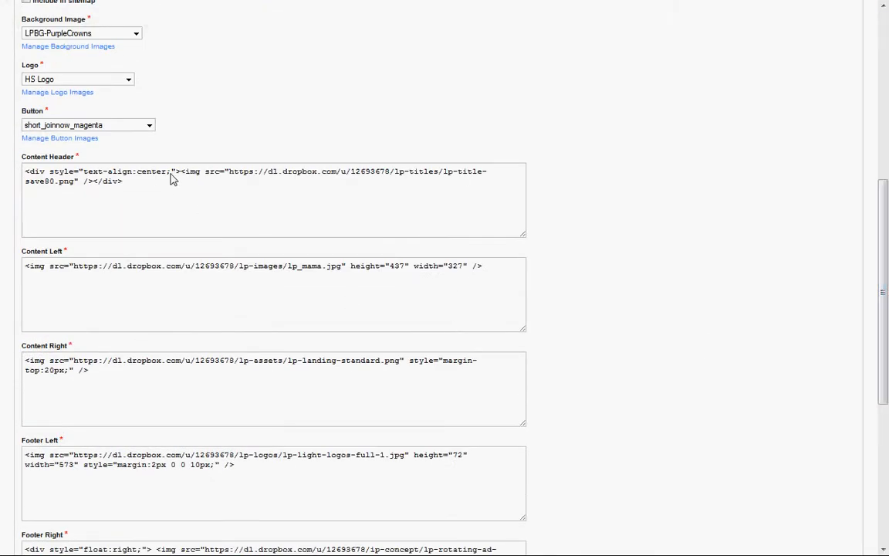
pyautogui.moveTo(145, 185); pyautogui.dragTo(2, 177)
pyautogui.hotkey('ctrl', 'c')
pyautogui.press('BackSpace')
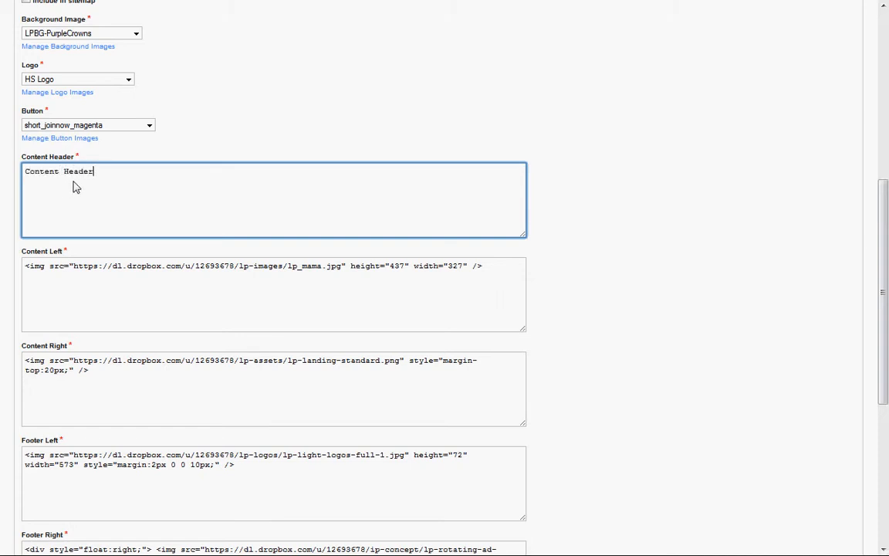
pyautogui.scroll(-5, 514, 274)
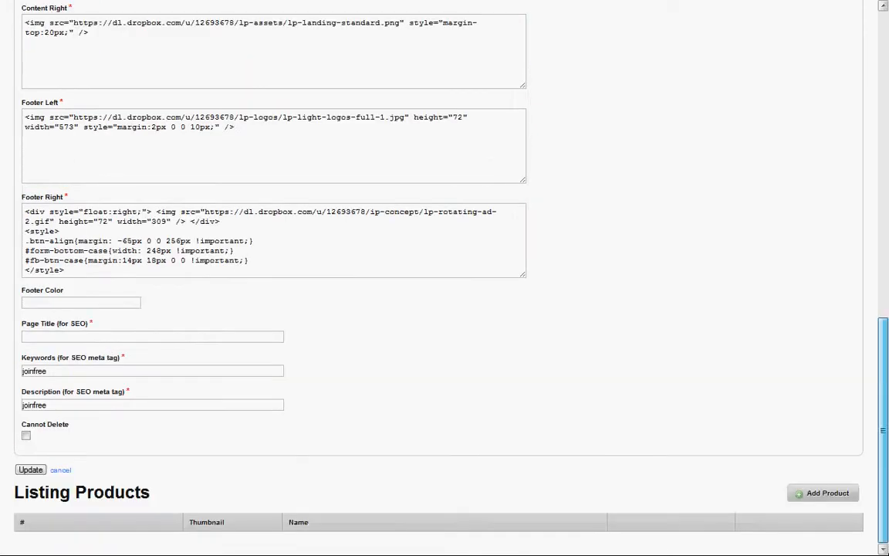
pyautogui.click(30, 469)
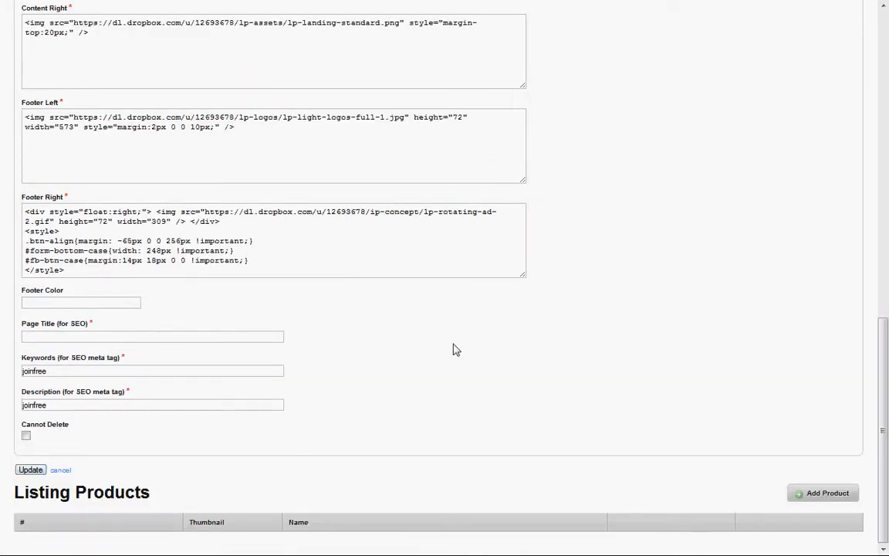
# Switch to Aurora and reload the live joinfree page to check its header area.
pyautogui.hotkey('alt', 'Tab')
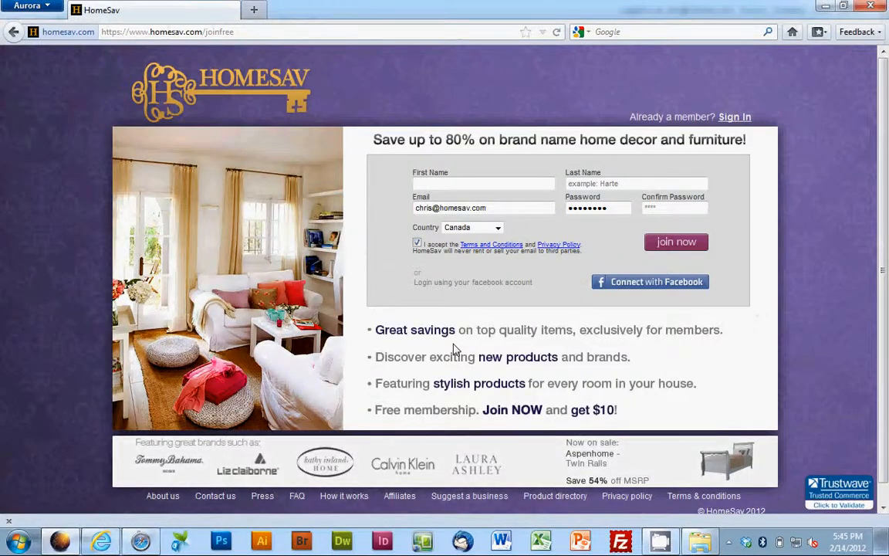
pyautogui.hotkey('ctrl', 'l')
pyautogui.press('Return')
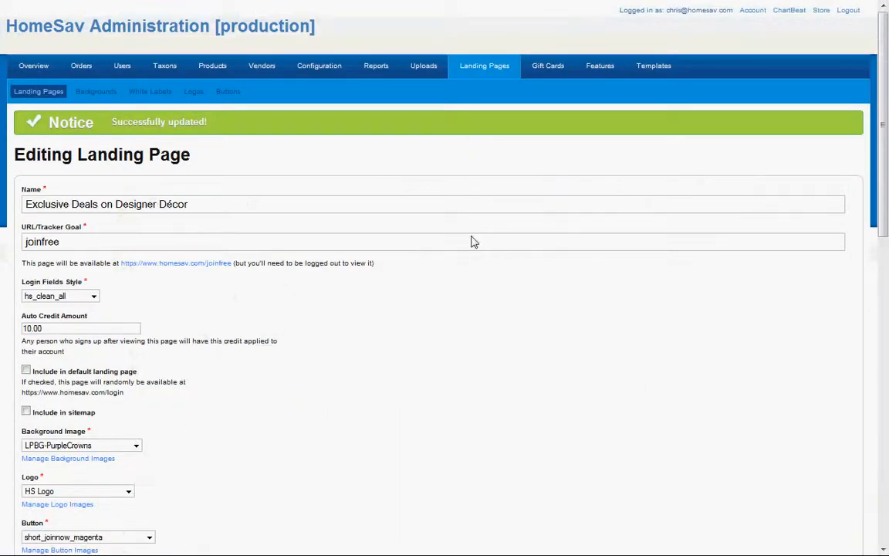
# Paste the copied lp-title-save80.png code back into Content Header in the admin form and update the landing page.
pyautogui.moveTo(885, 170); pyautogui.dragTo(887, 296)
pyautogui.click(163, 294)
pyautogui.hotkey('ctrl', 'a')
pyautogui.hotkey('ctrl', 'v')
pyautogui.scroll(-5, 642, 285)
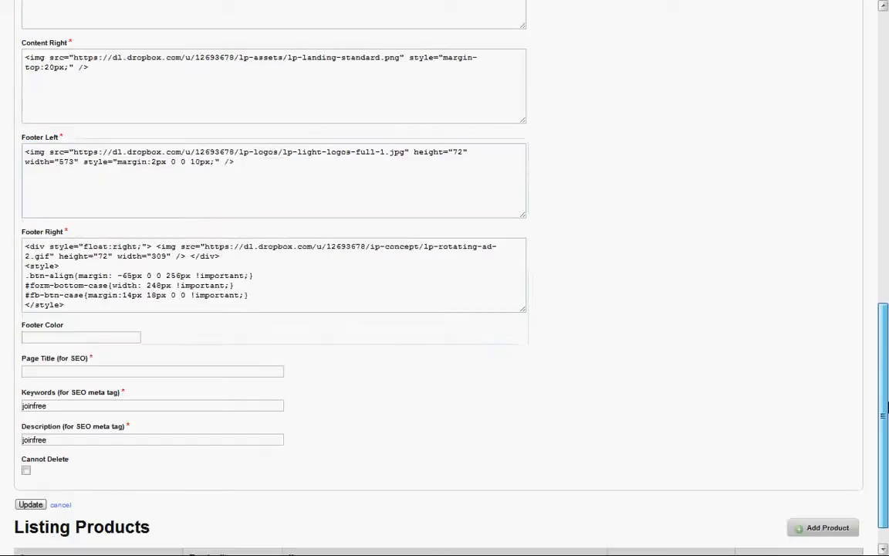
pyautogui.click(31, 505)
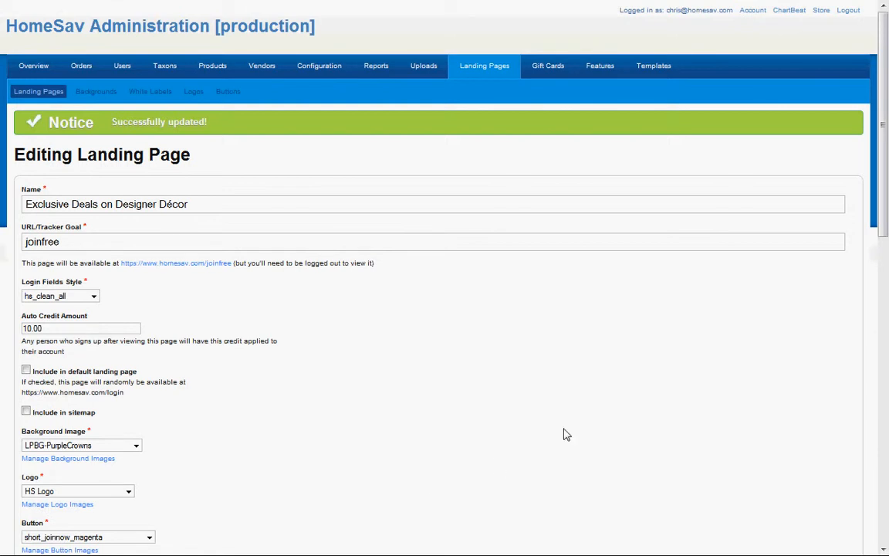